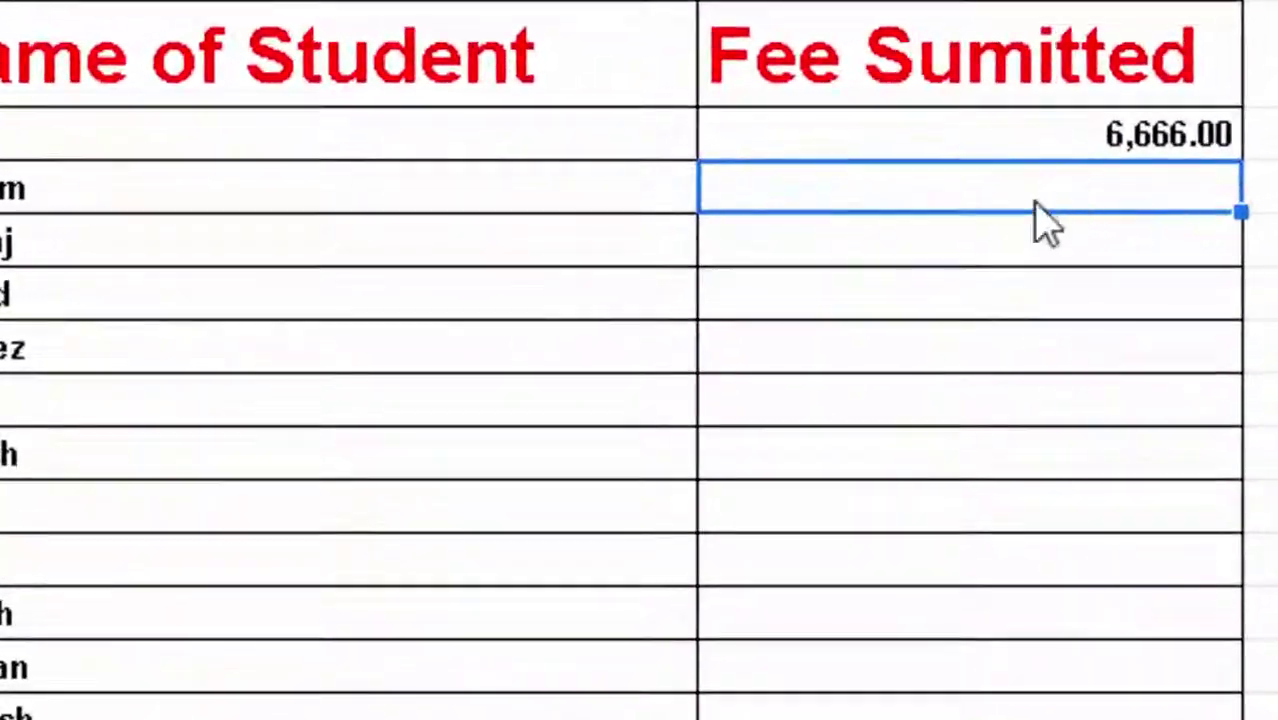
Enter fees of 7000, 6000 and 10000 for Shyam, Yuvraj and Javed below Ram's 6,666.00.
left_click(932, 166)
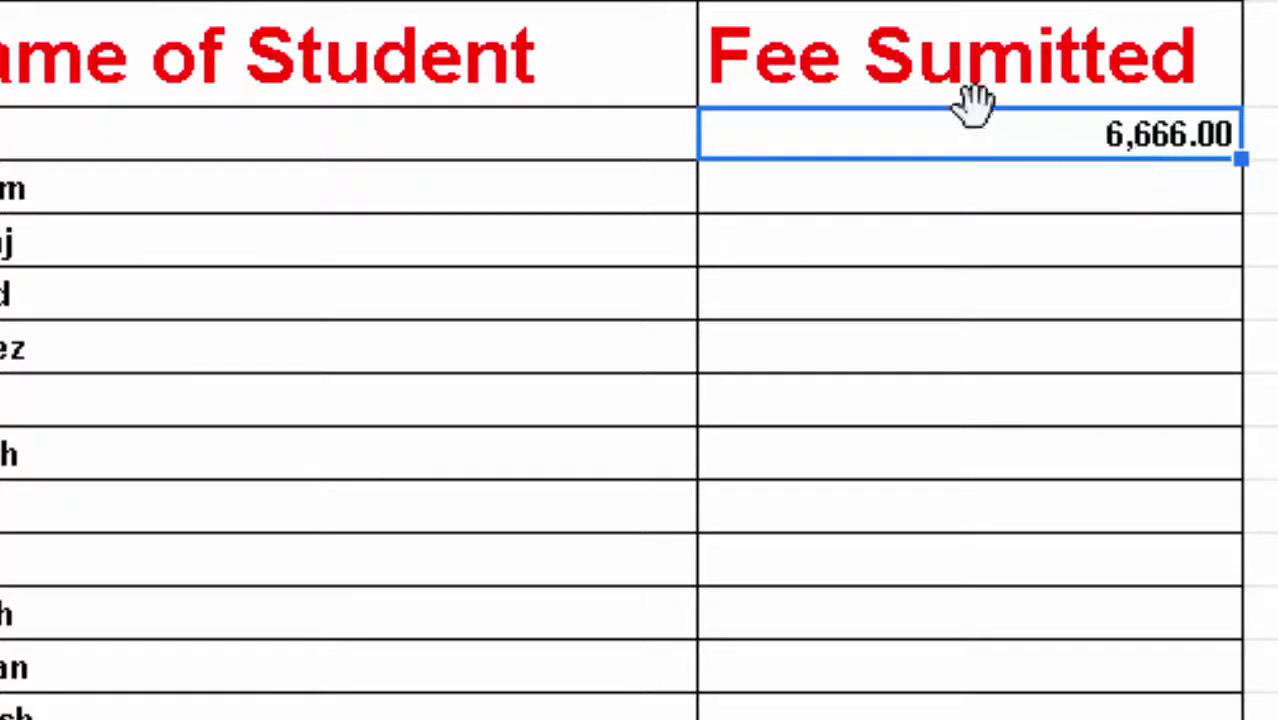
left_click(1026, 216)
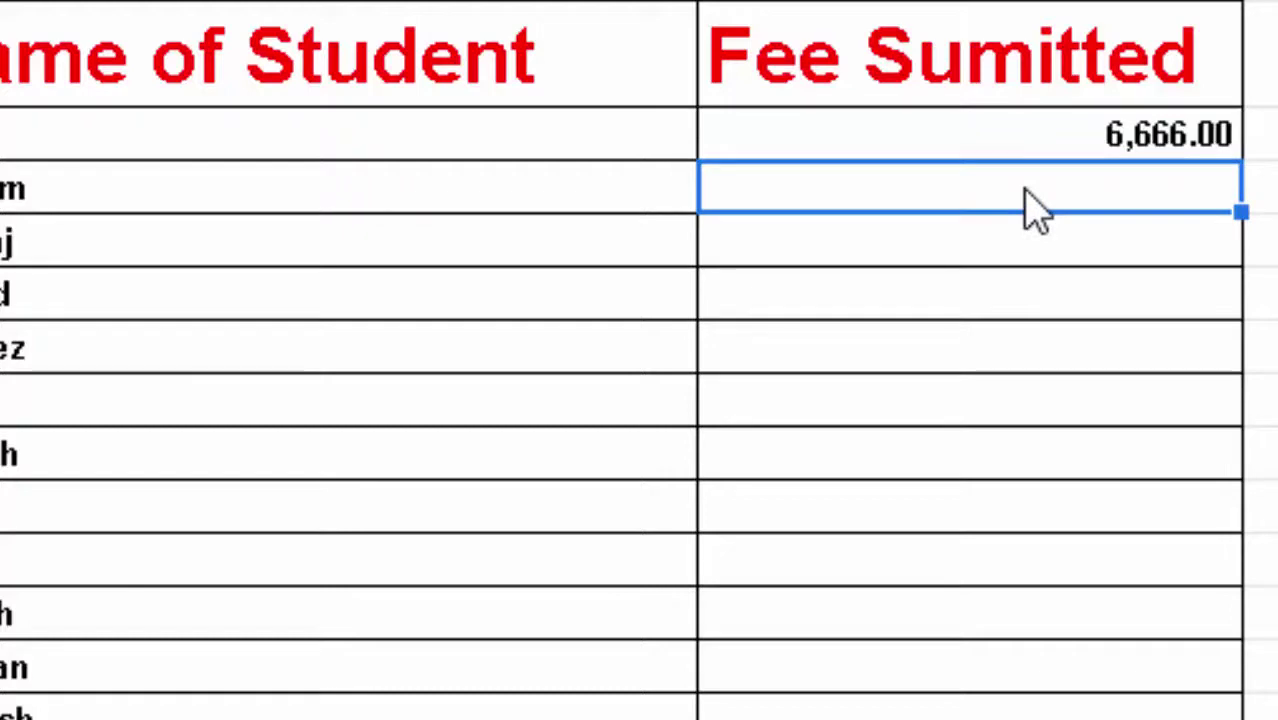
type("7000")
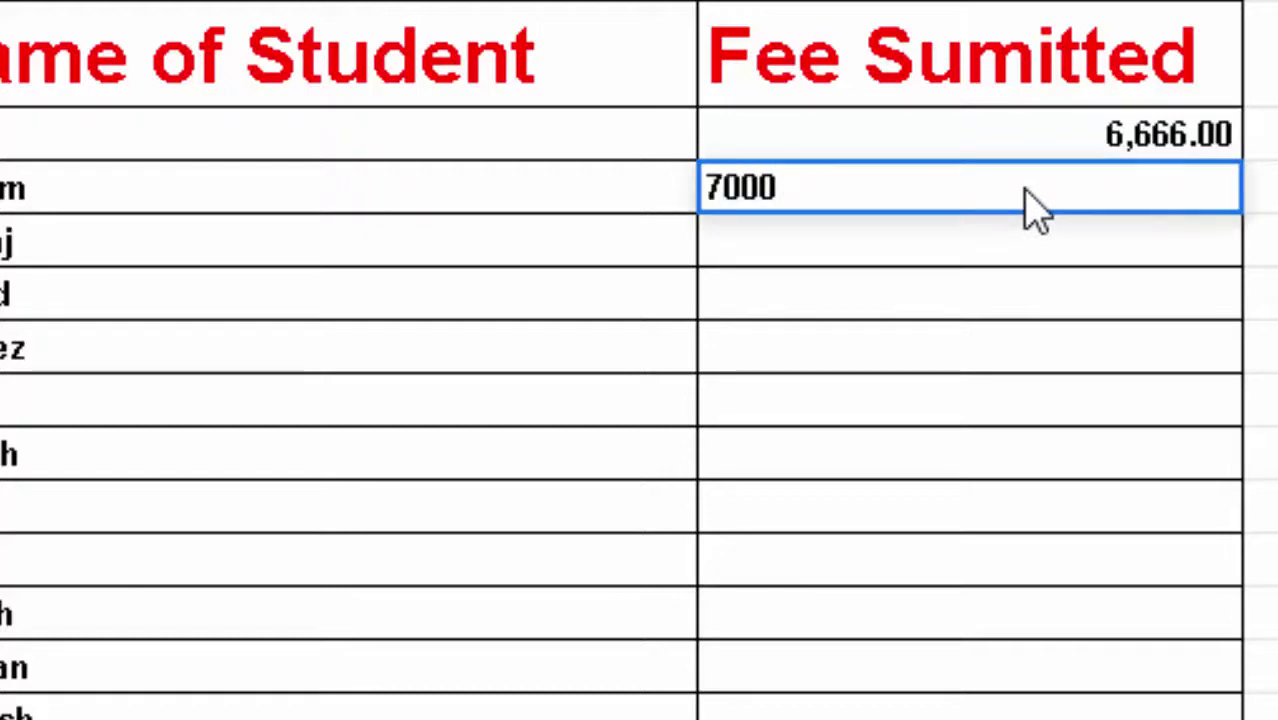
key("Return")
type("6000")
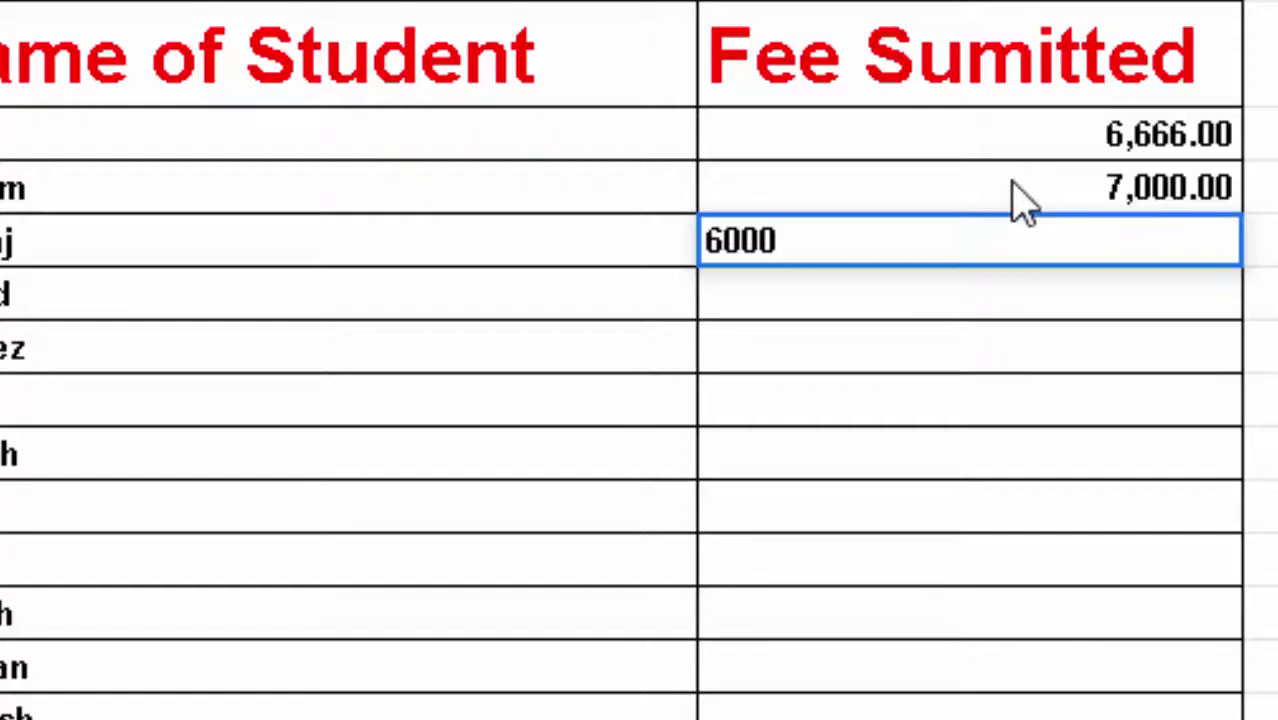
key("Return")
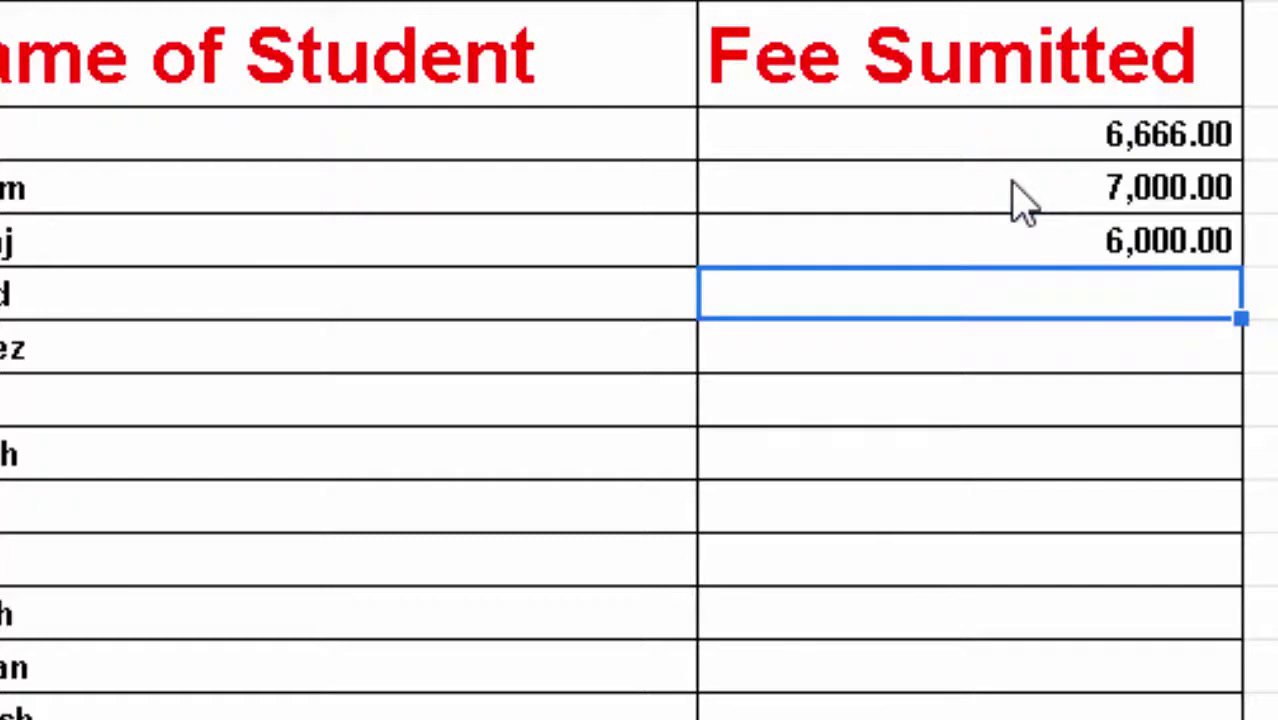
type("10000")
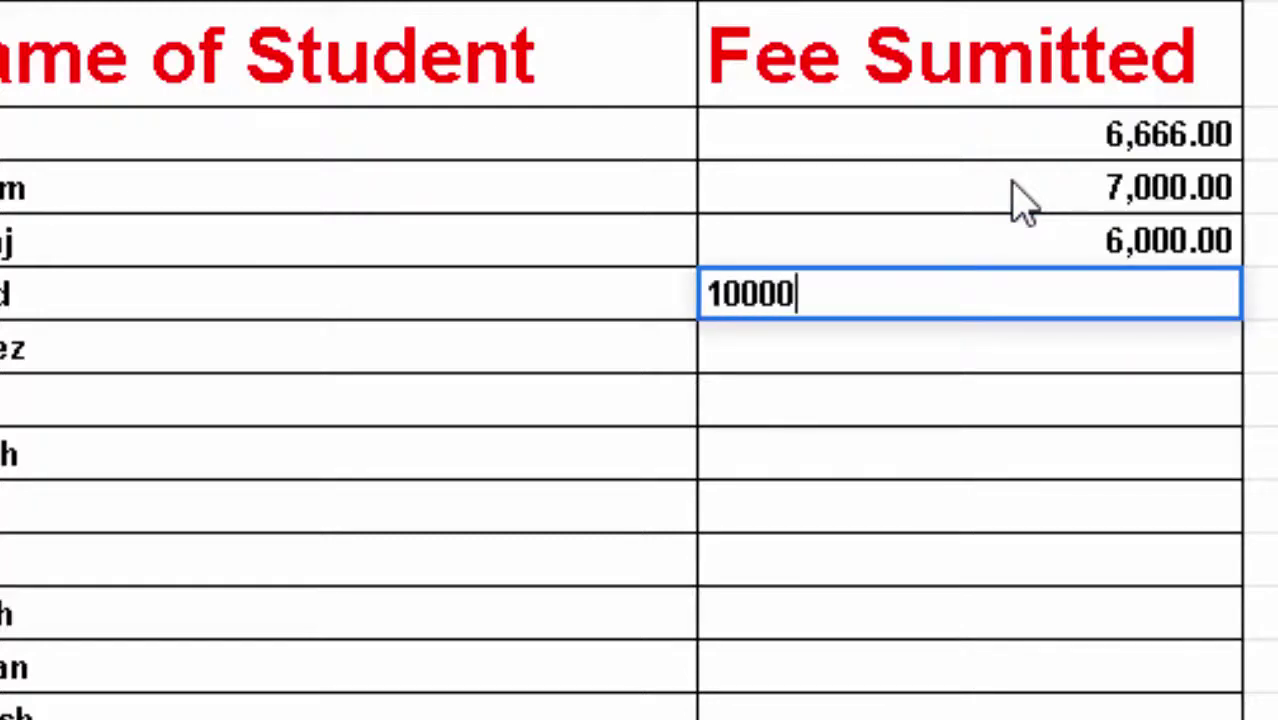
key("Return")
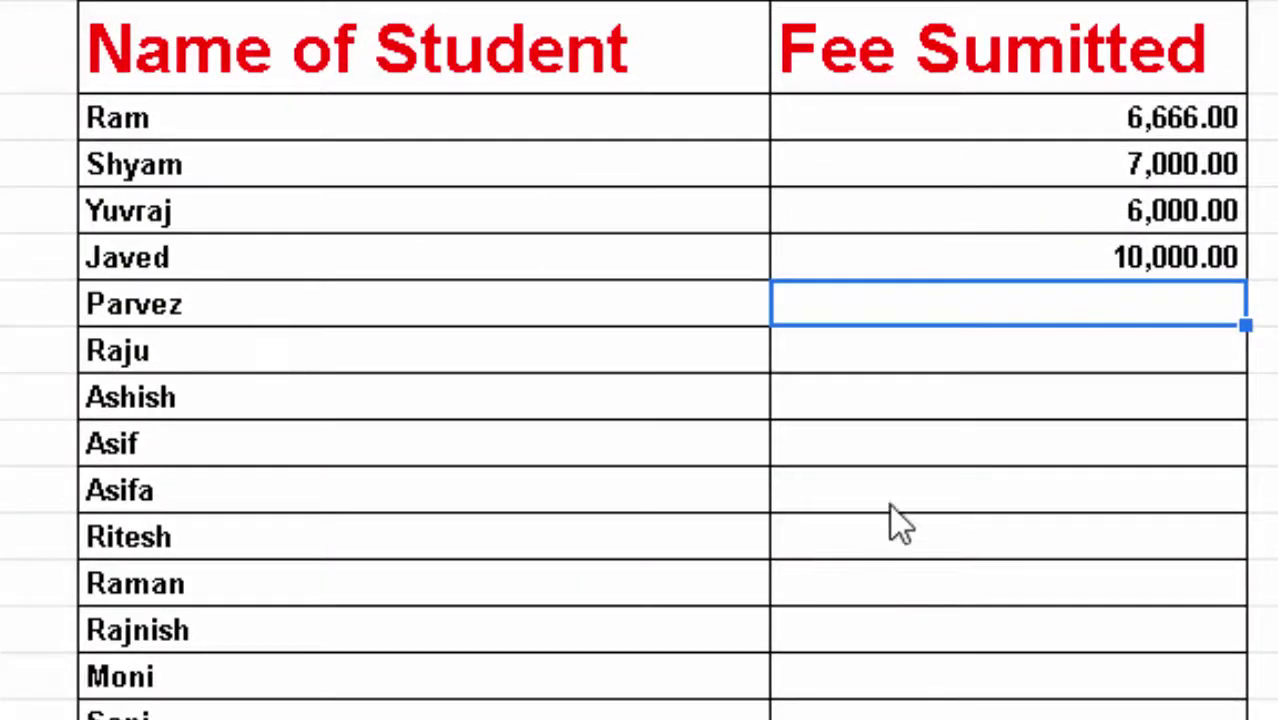
scroll(930, 450, "down", 1)
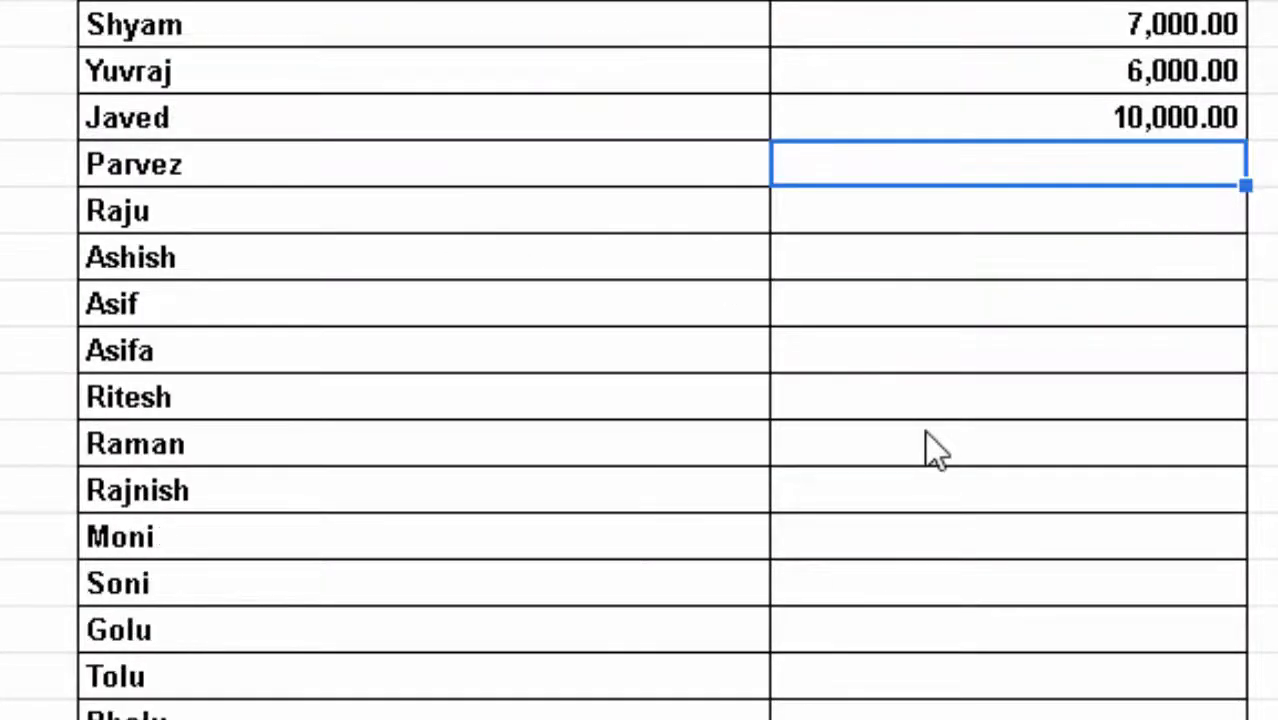
scroll(921, 448, "up", 1)
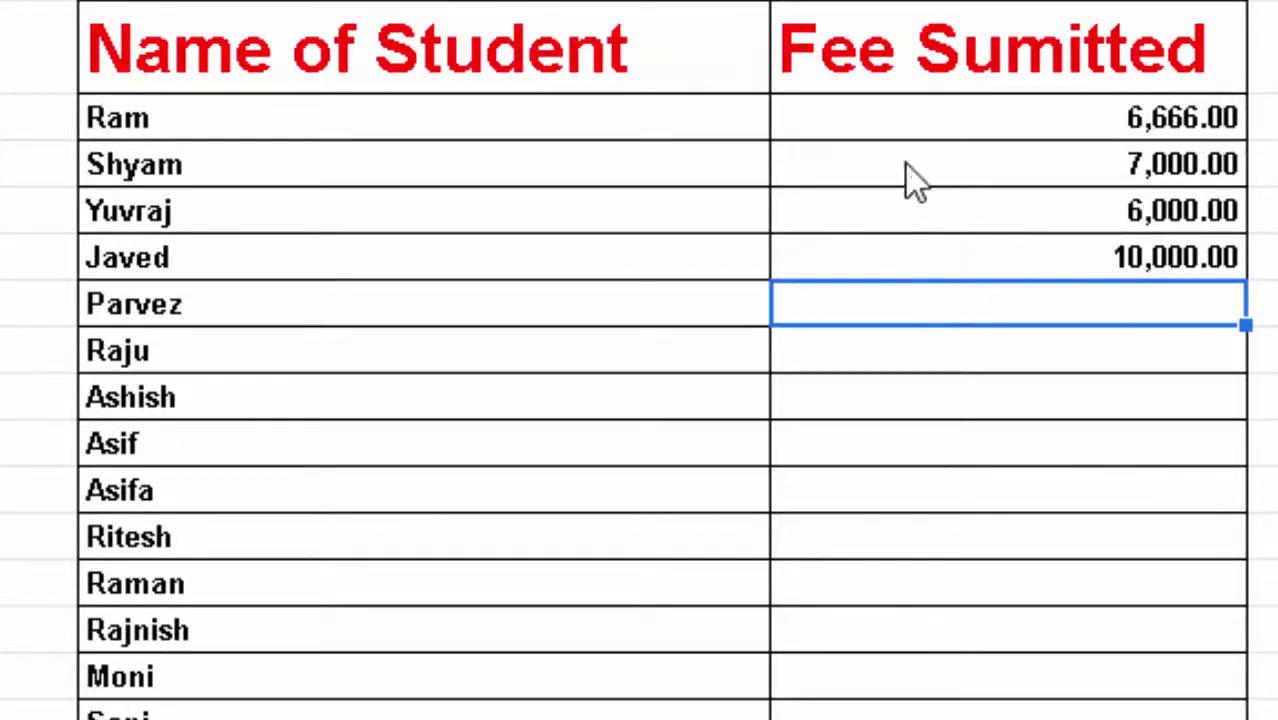
Select the fee cells from Ram down to Ritesh, then extend to the whole column.
left_click(985, 128)
left_click_drag(975, 140, 986, 525)
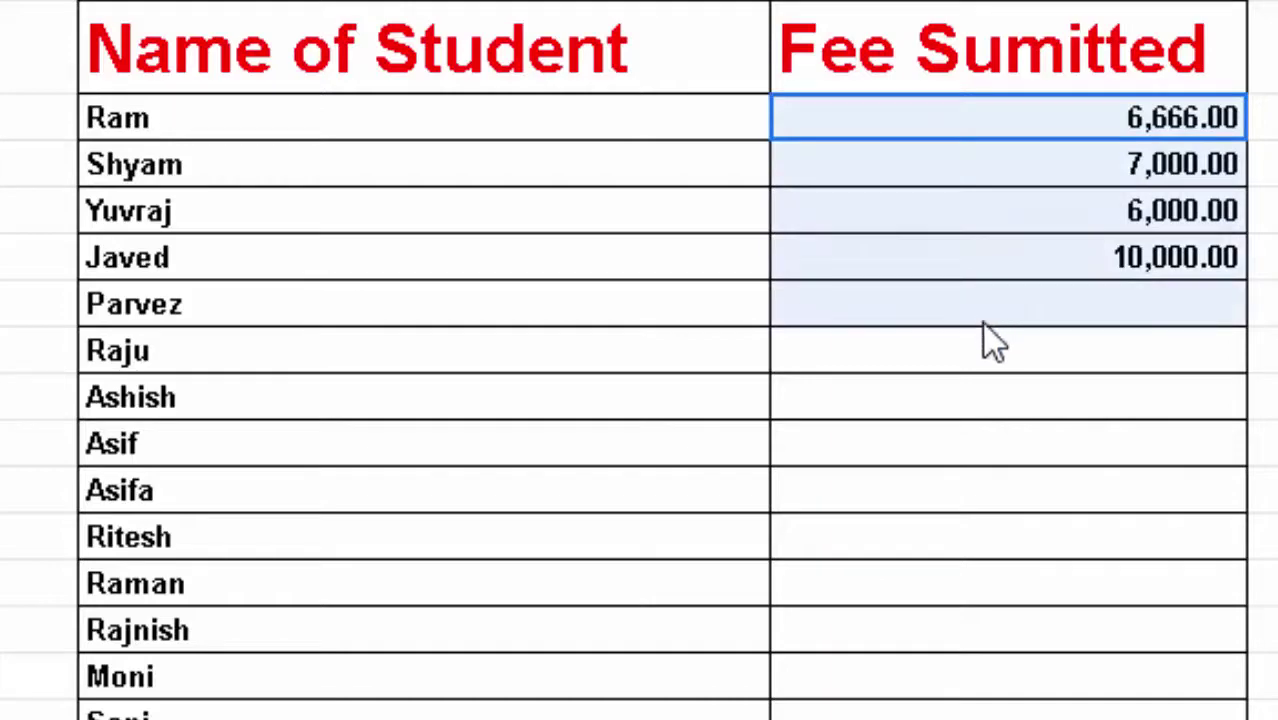
key("ctrl+space")
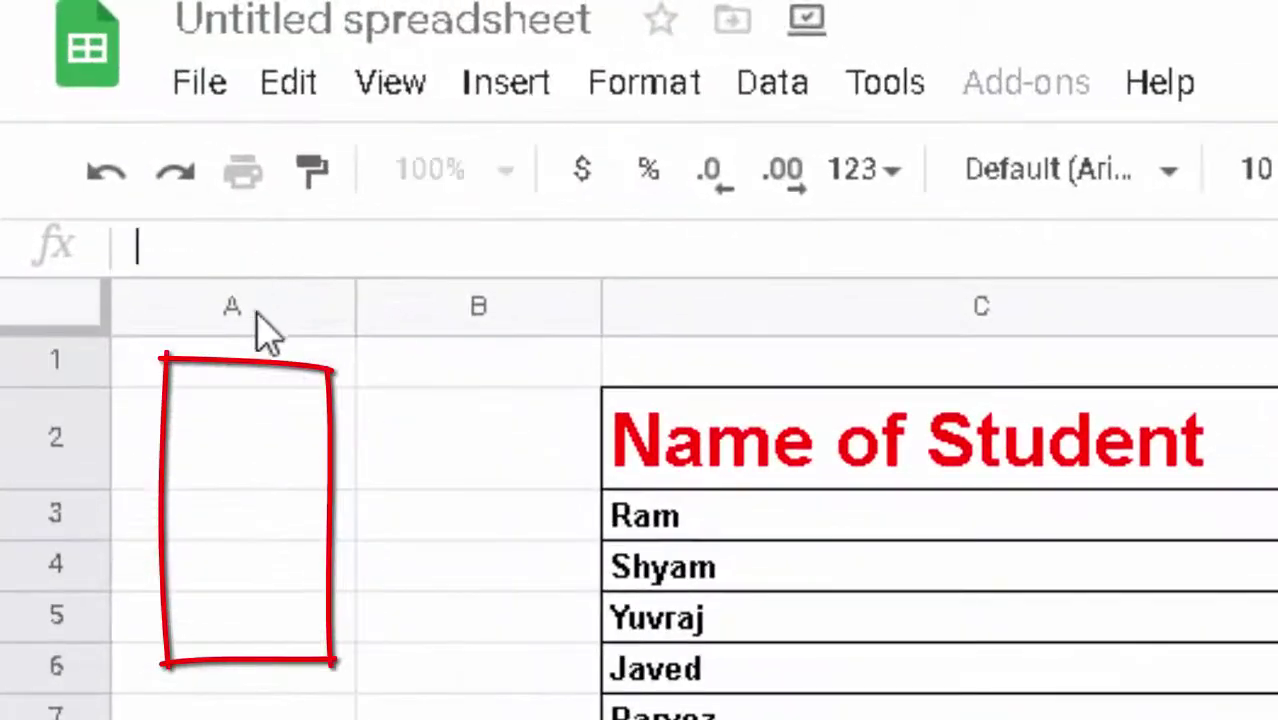
Select columns A, B, C and rows 1, 2 in turn, then select column D.
left_click(124, 149)
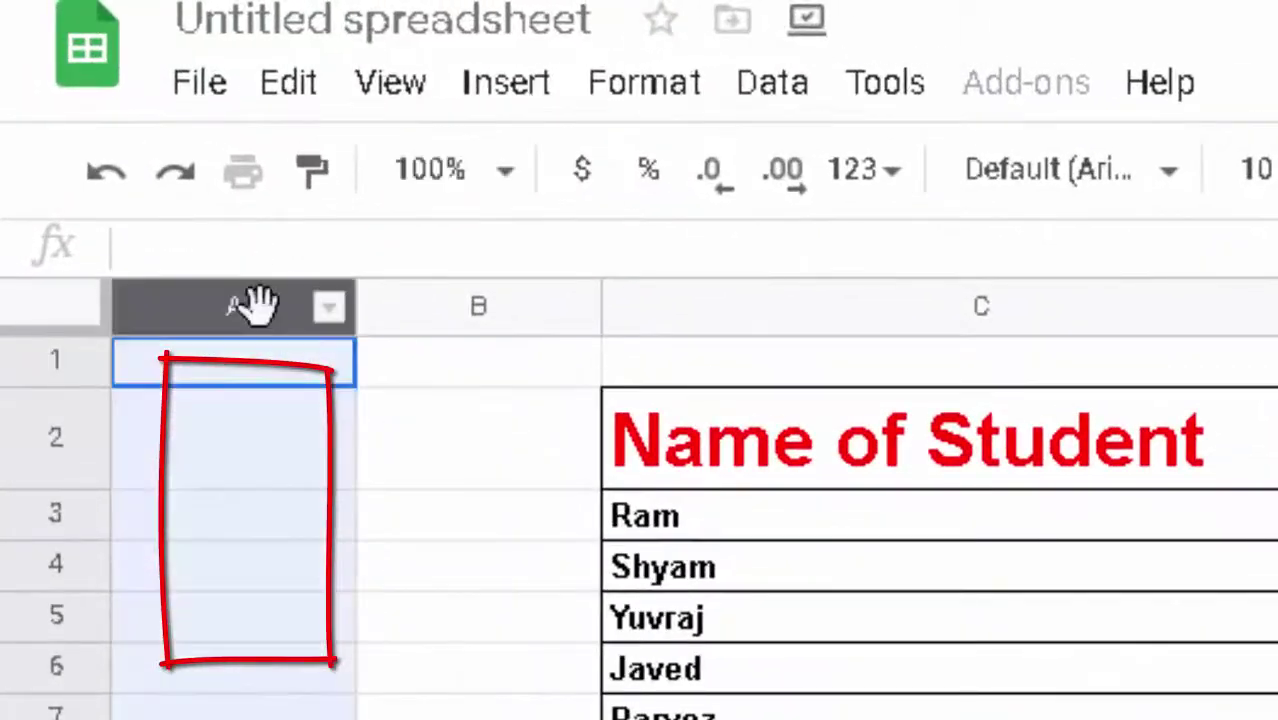
left_click(479, 307)
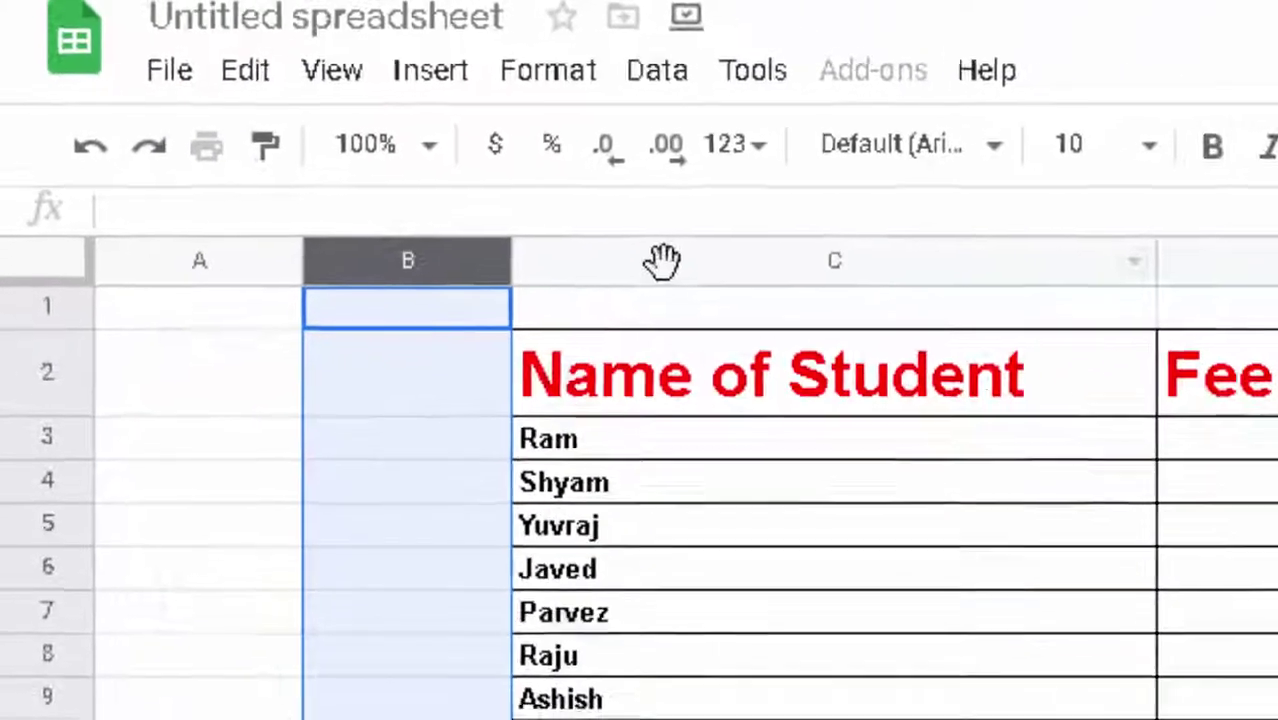
left_click(663, 261)
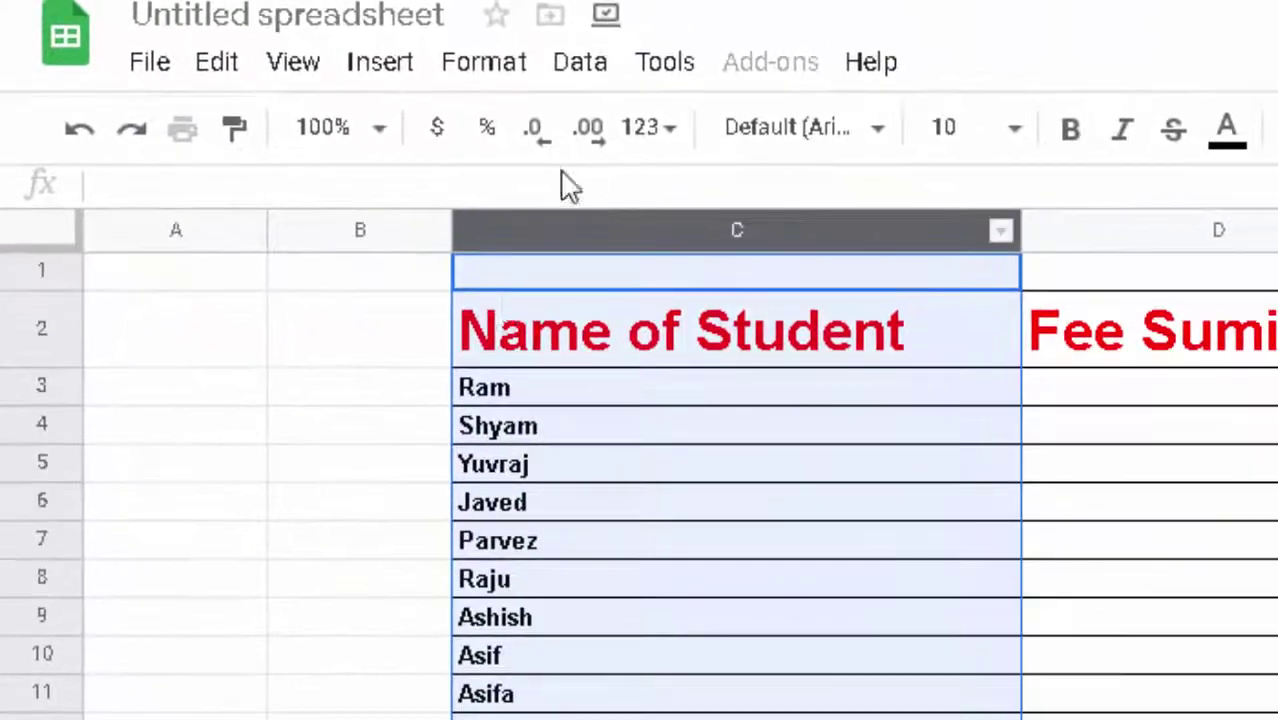
left_click(53, 267)
left_click(60, 318)
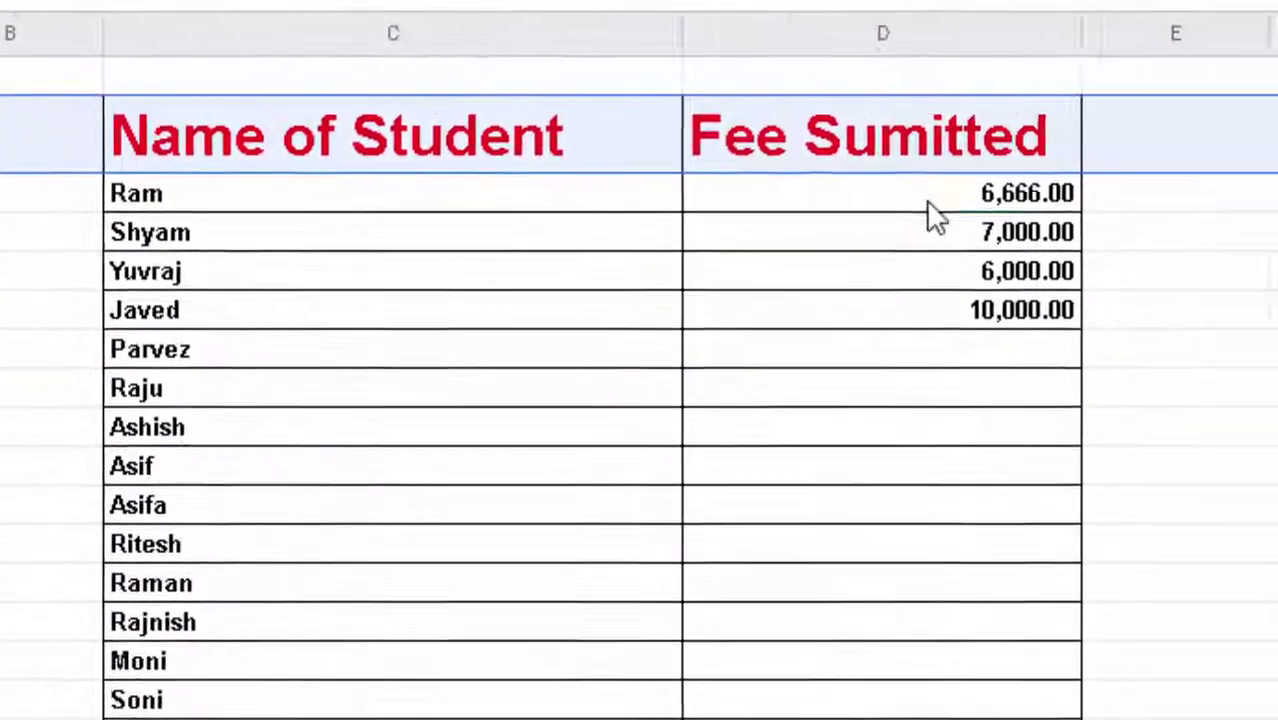
left_click(917, 195)
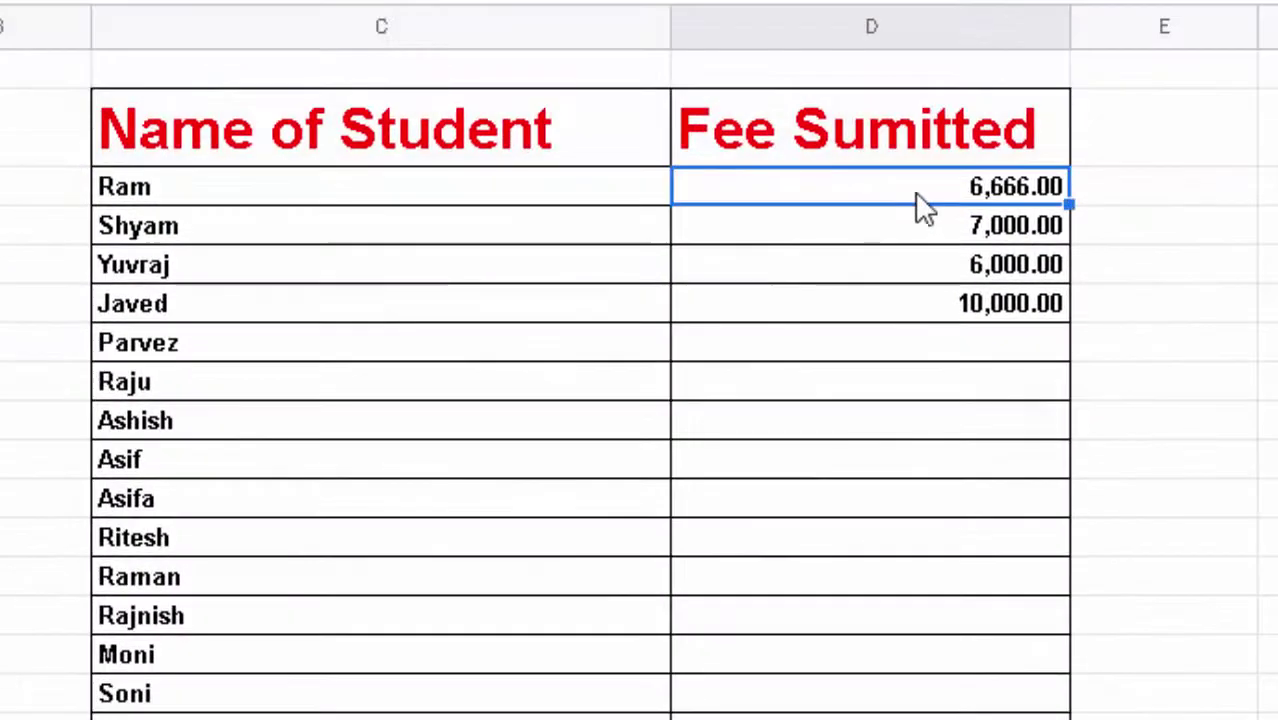
left_click(866, 20)
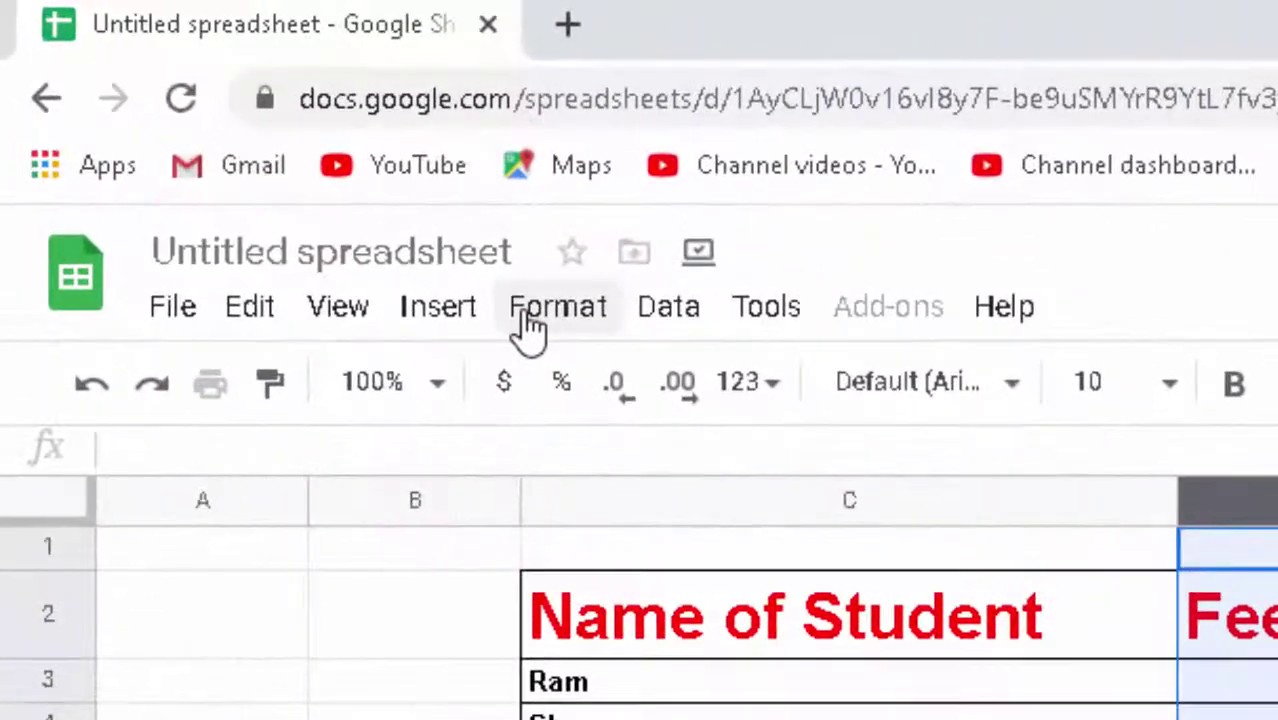
Apply Currency format to column D, showing $6,666.00 through $10,000.00.
left_click(372, 210)
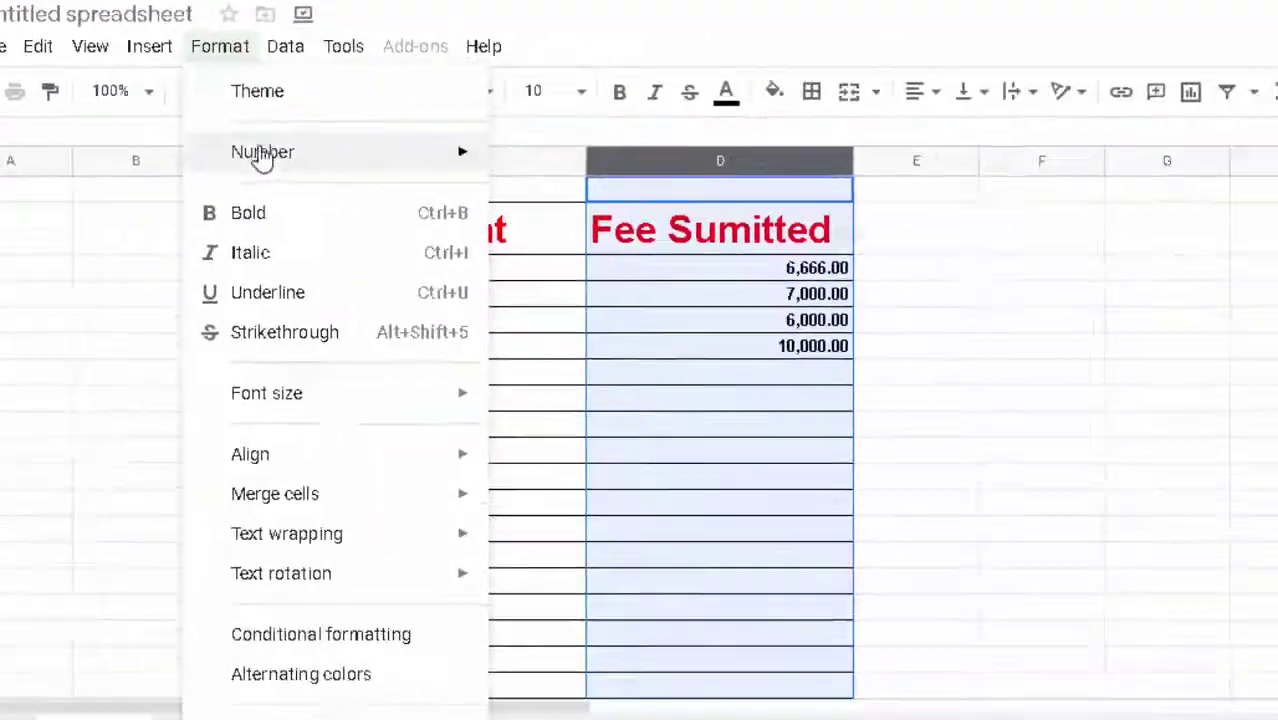
mouse_move(446, 328)
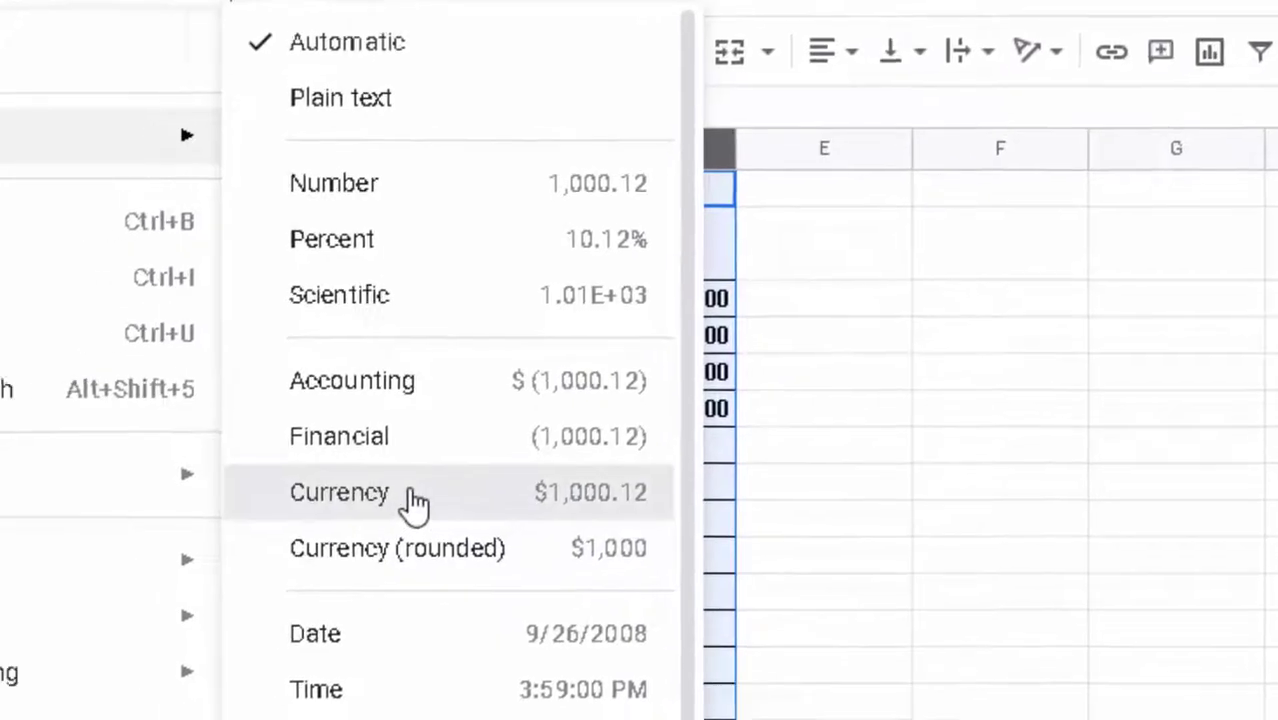
left_click(414, 494)
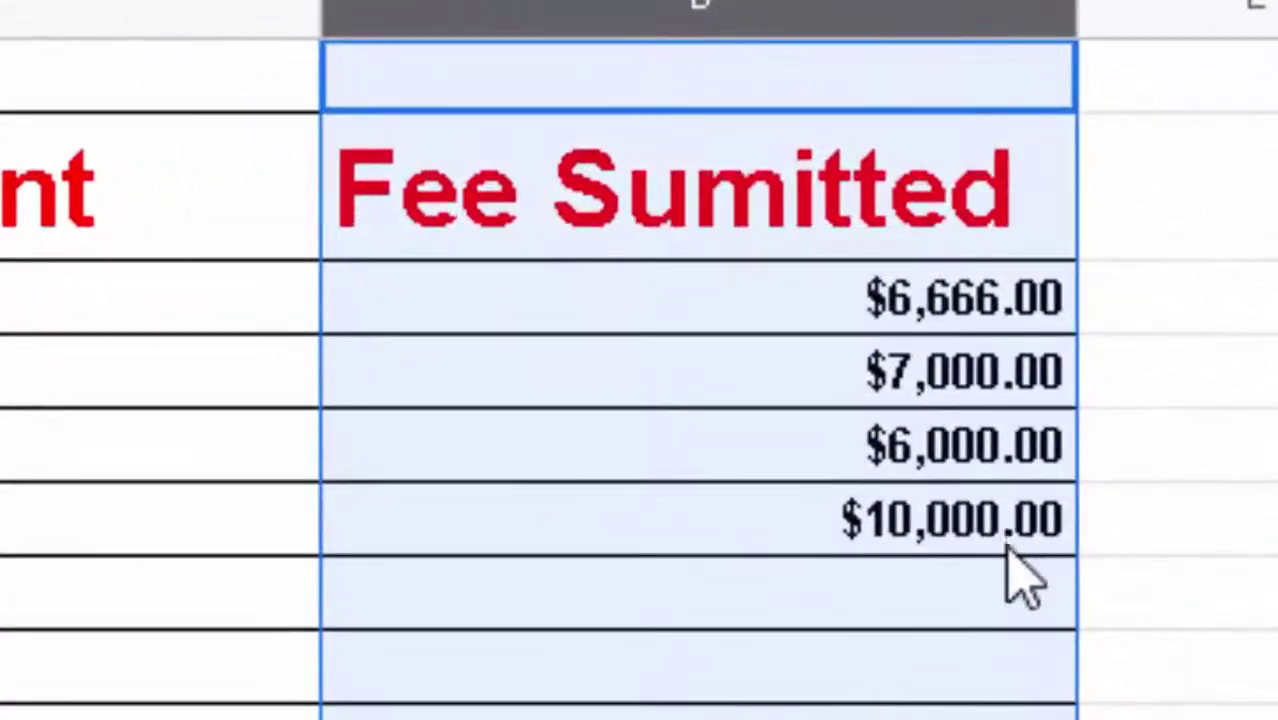
Enter fees 8000, 9000, 6000, 9000 and 7000 for Parvez, Raju, Ashish, Asif and Asifa.
left_click(950, 585)
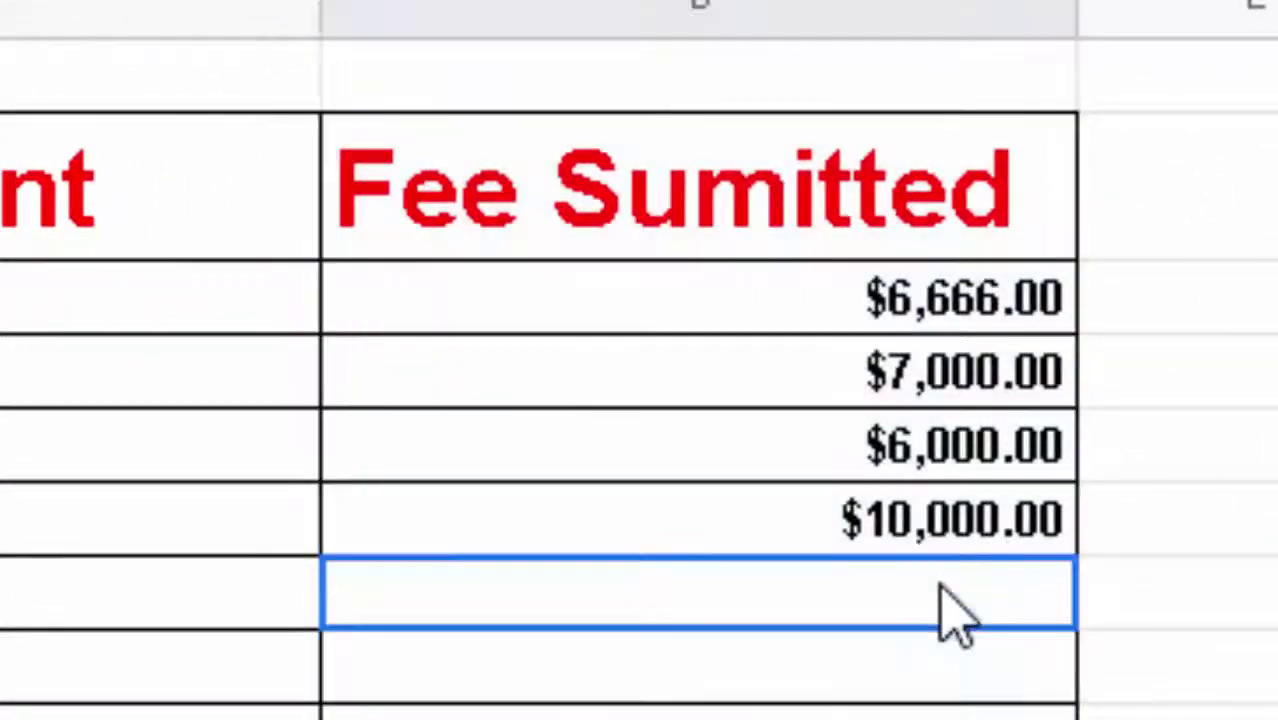
type("800")
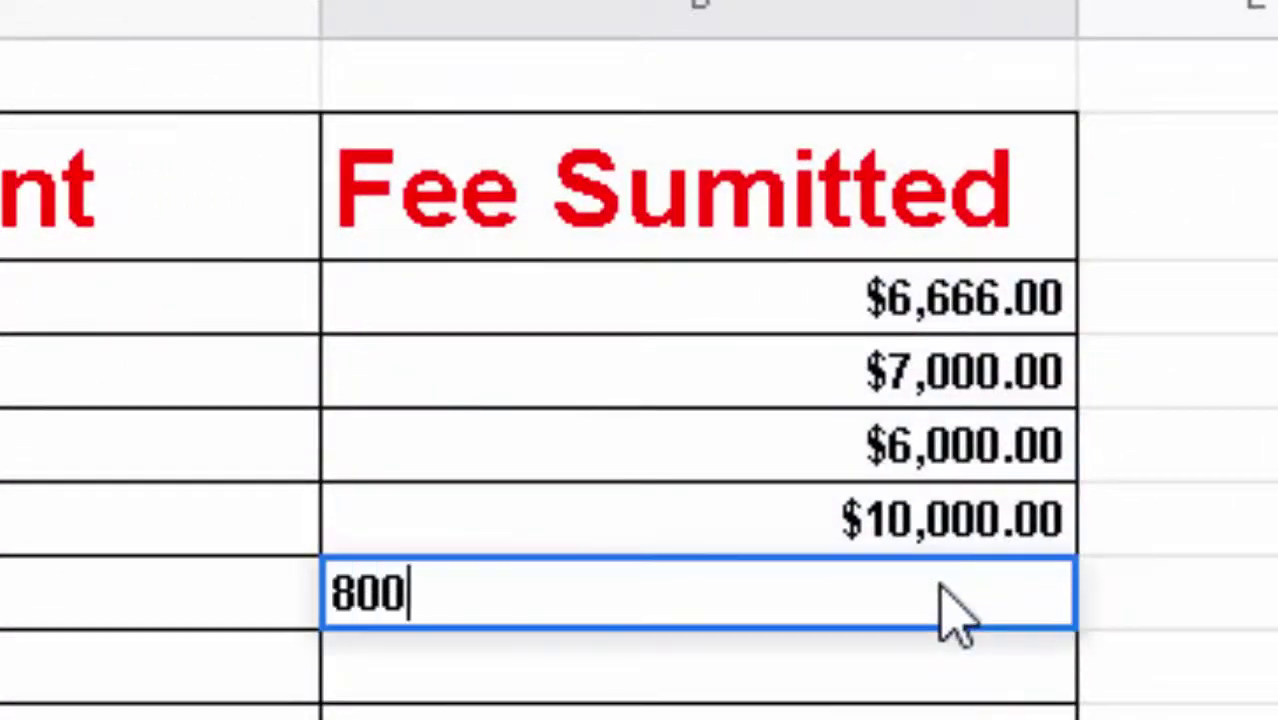
type("0")
key("Return")
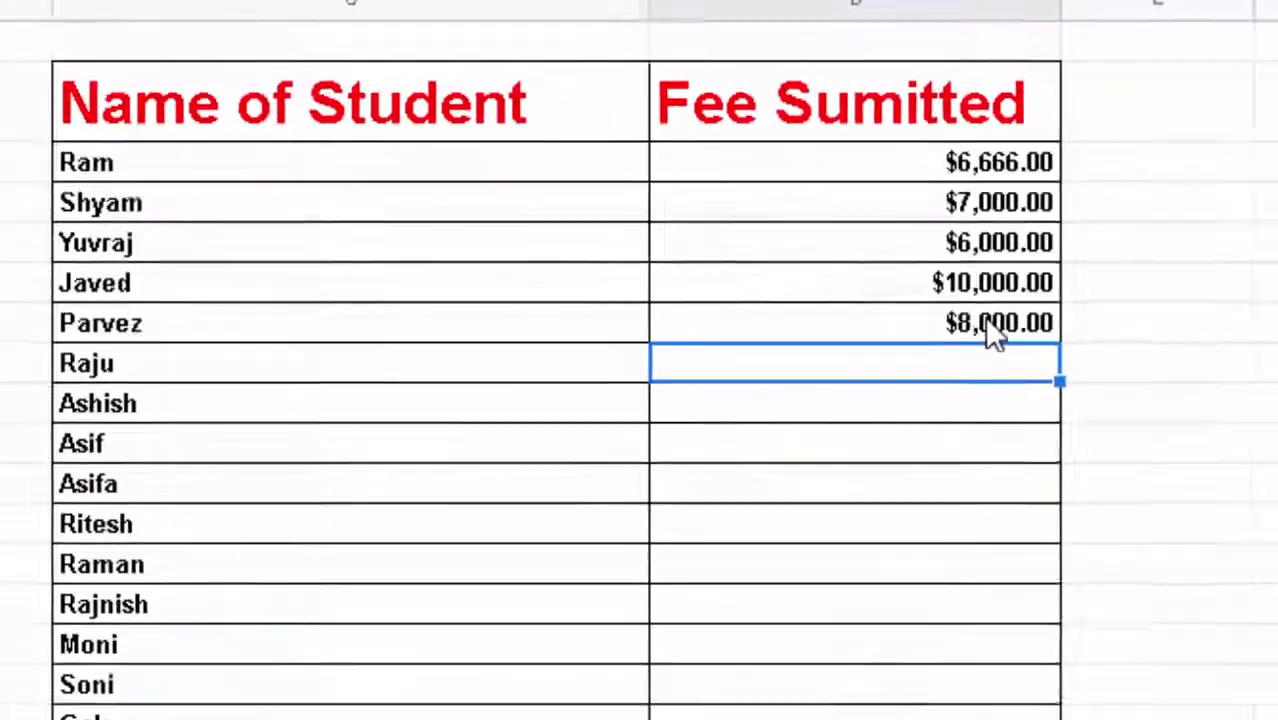
type("9000")
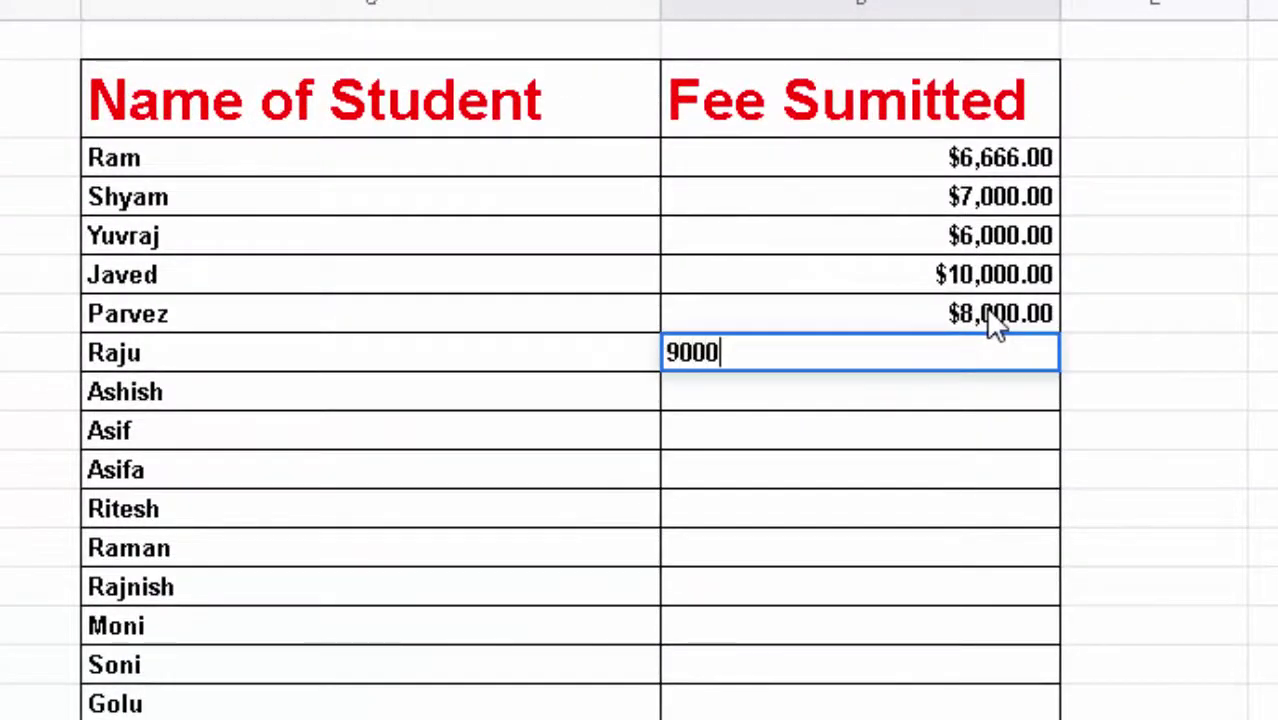
key("Return")
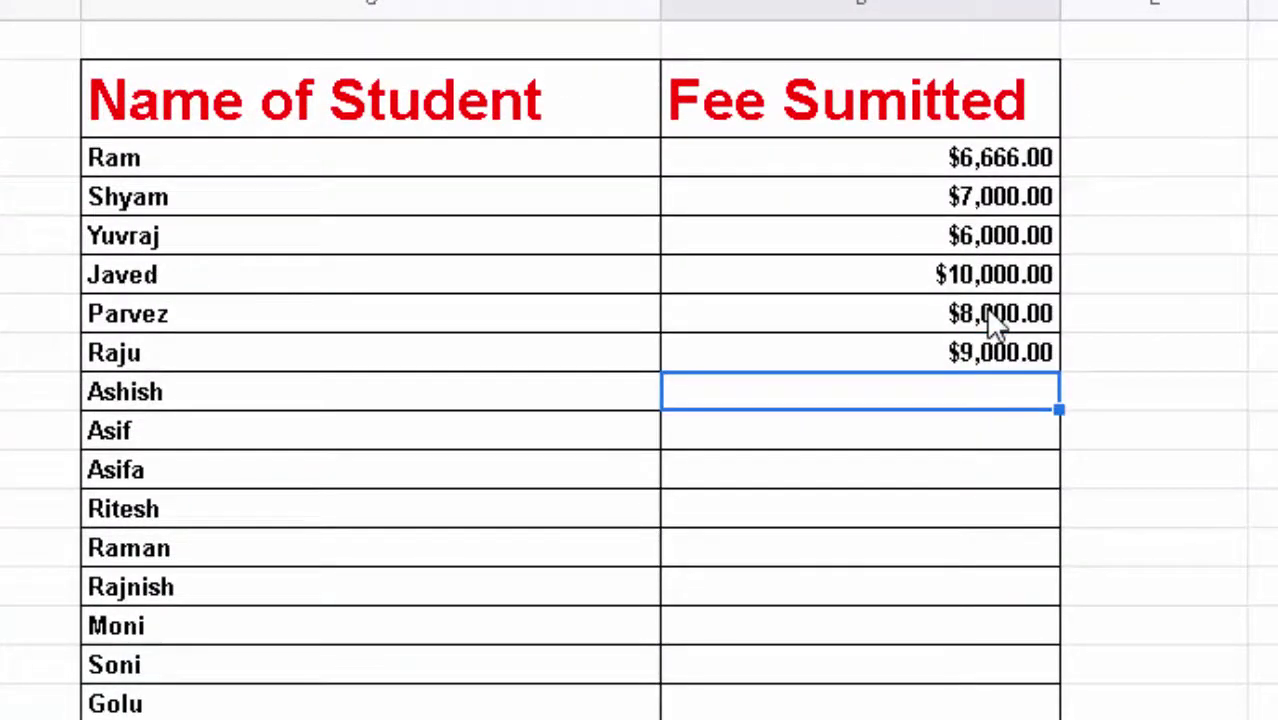
type("6000")
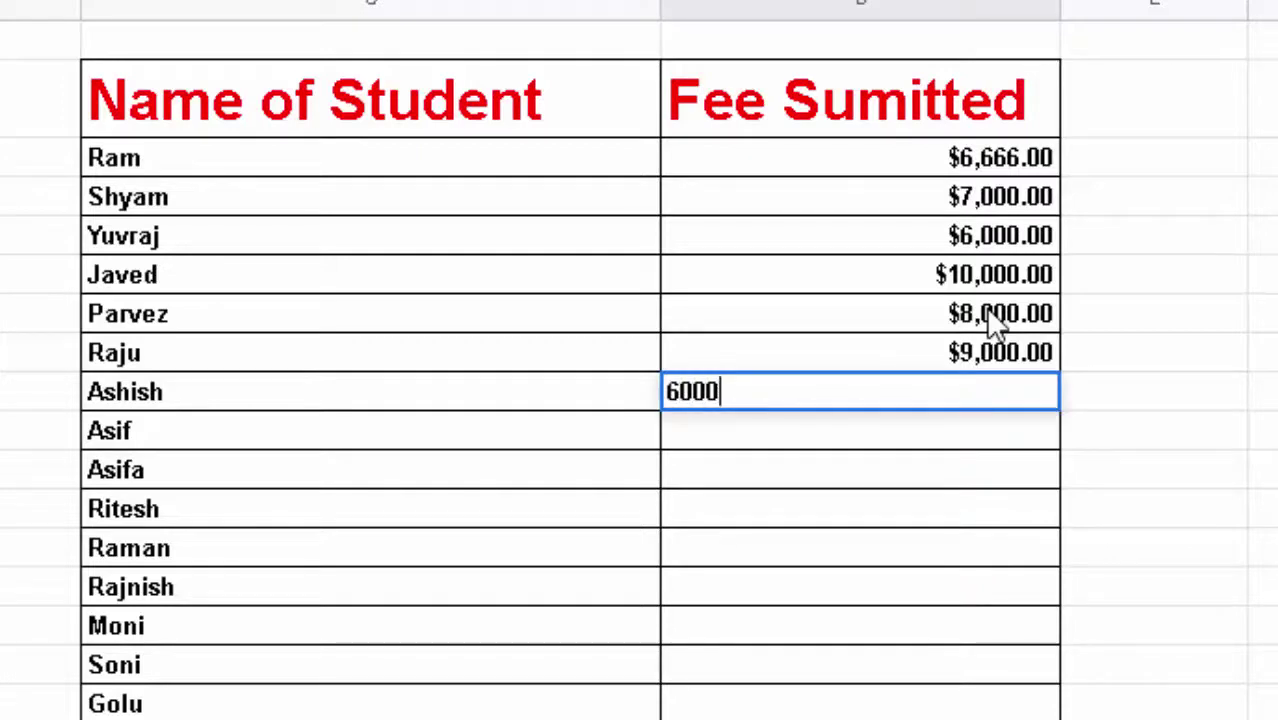
key("Return")
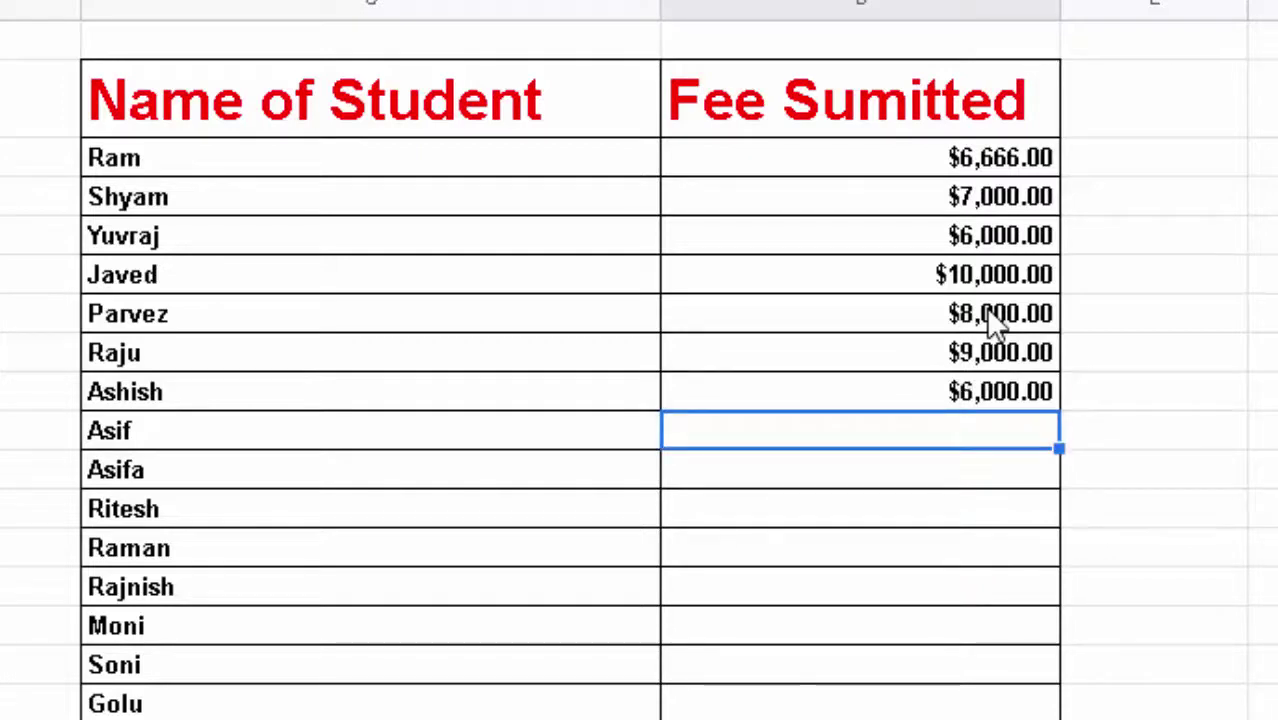
type("9000")
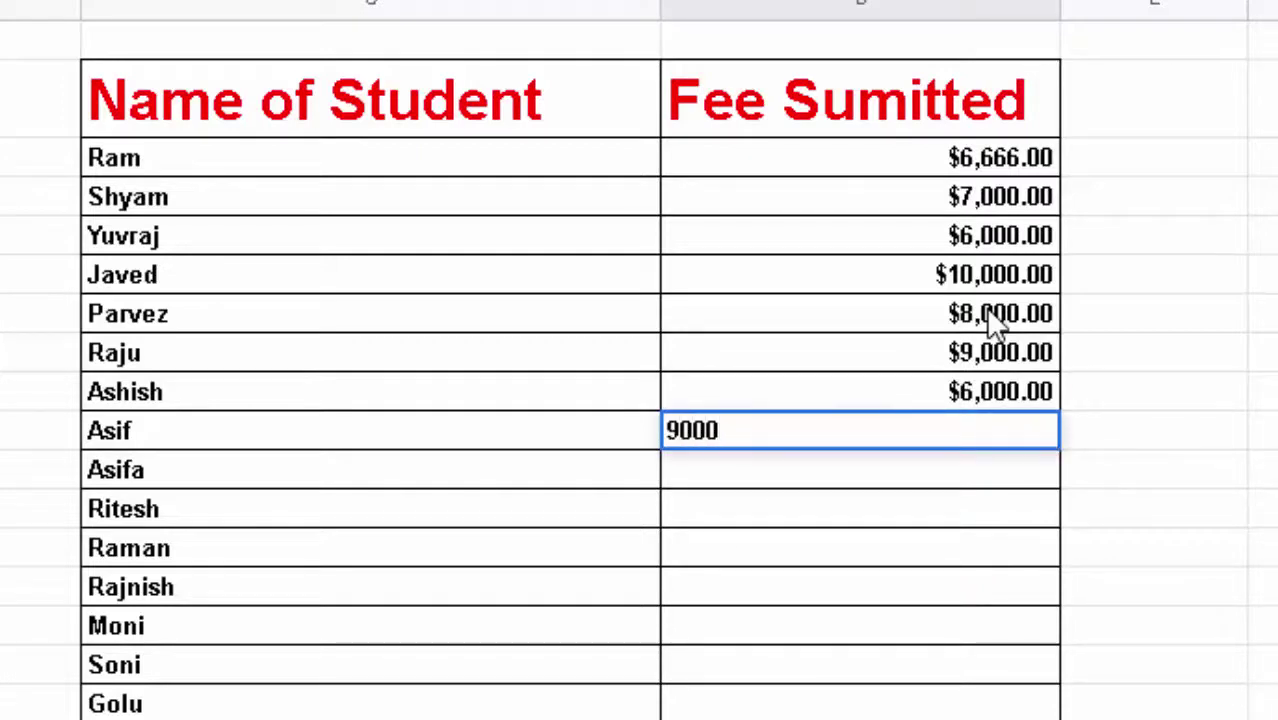
key("Return")
type("7000")
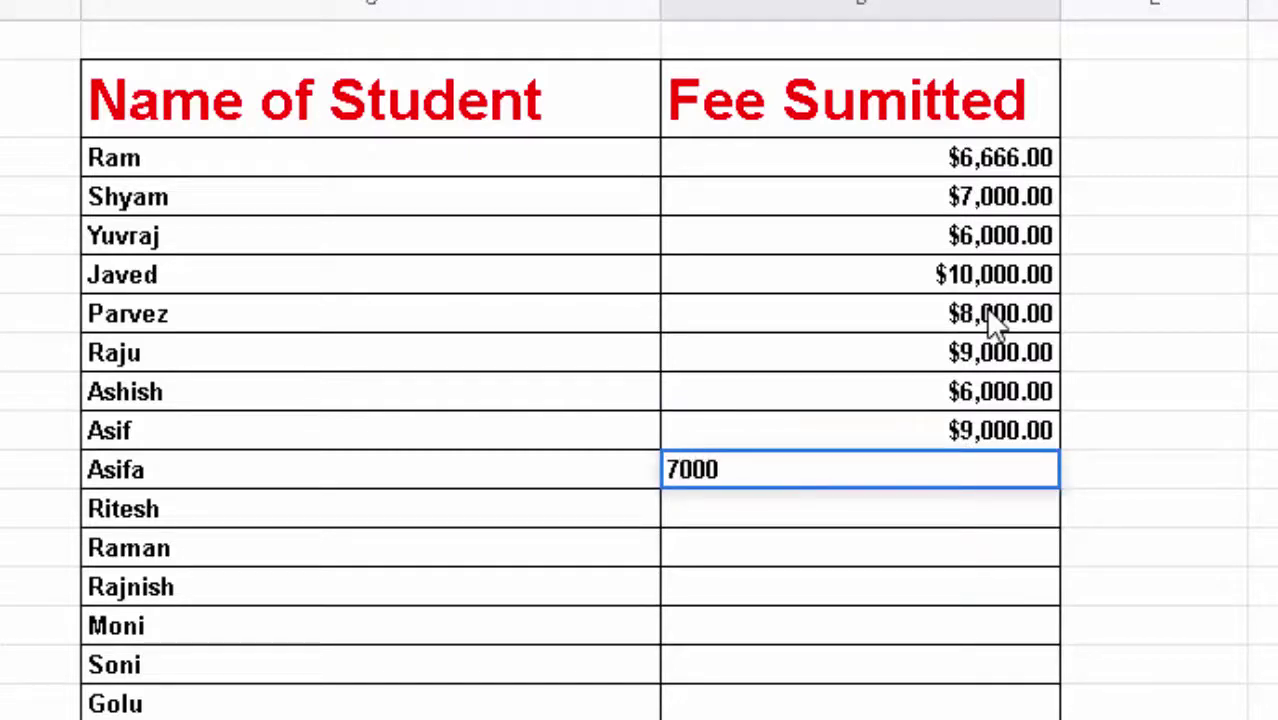
key("Return")
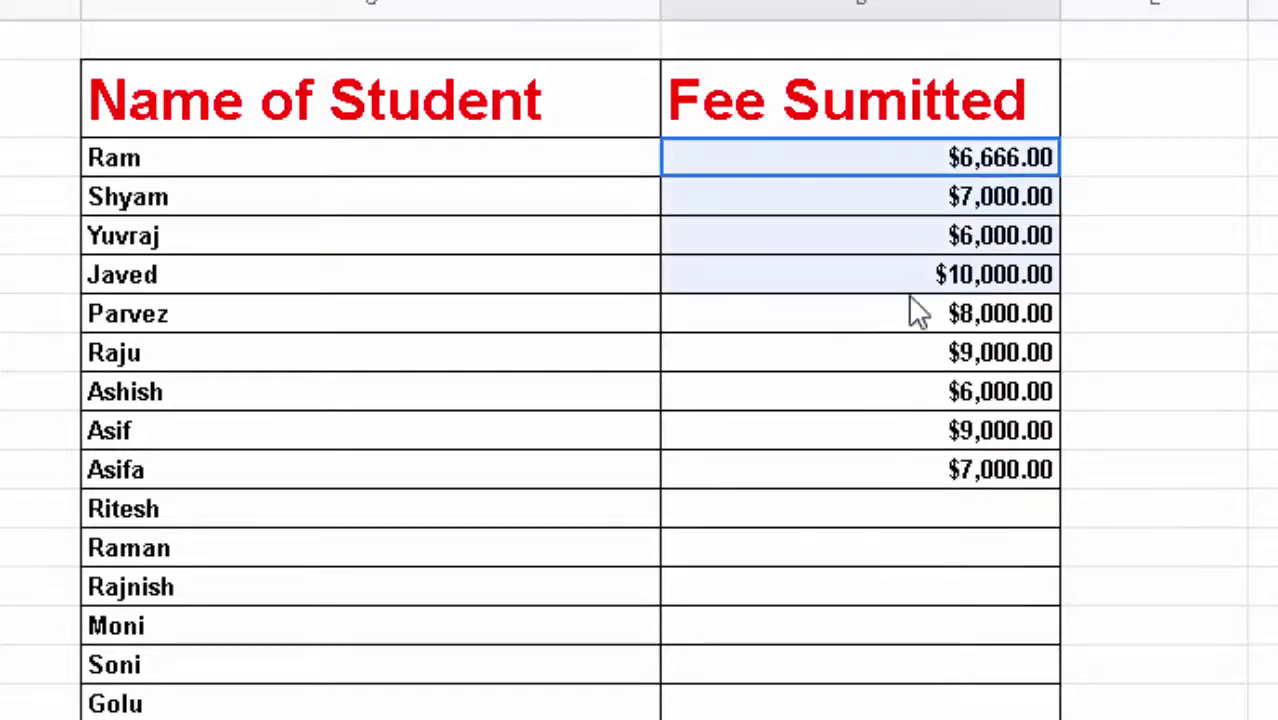
Select column D and format its fees as Indian Rupee, from ₹6,666.00 to ₹7,000.00.
left_click_drag(922, 163, 913, 705)
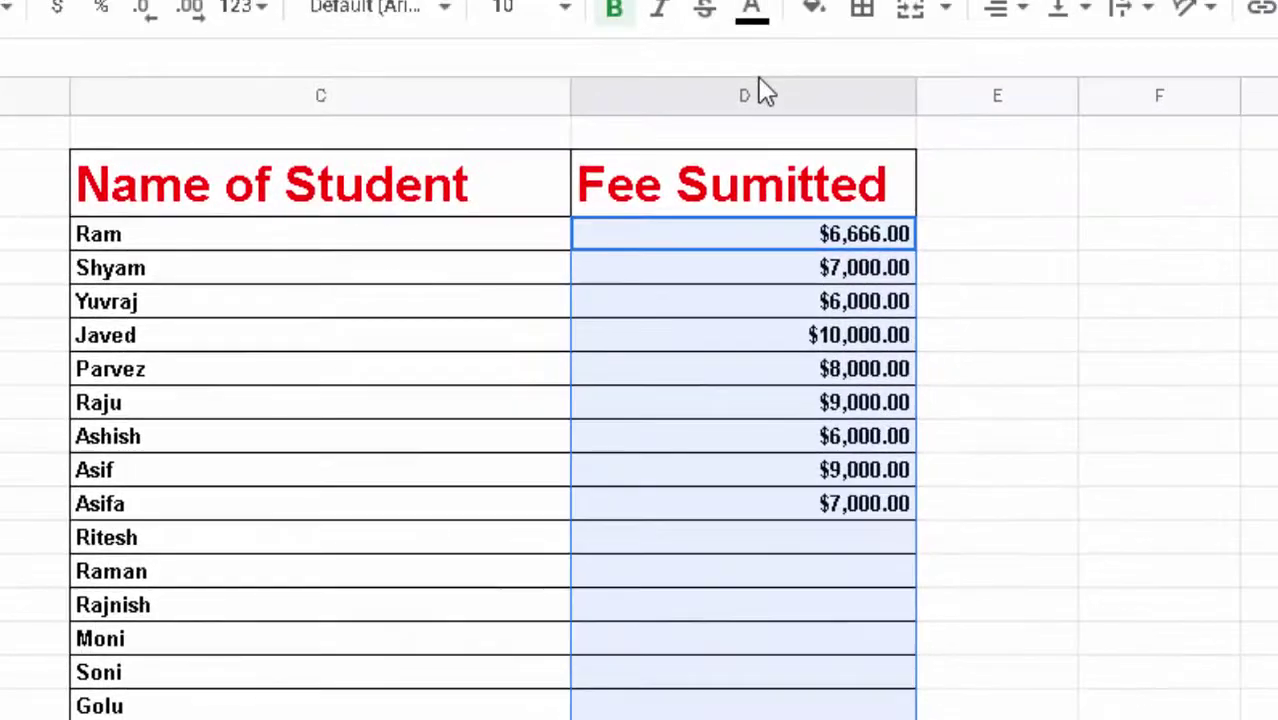
left_click(760, 88)
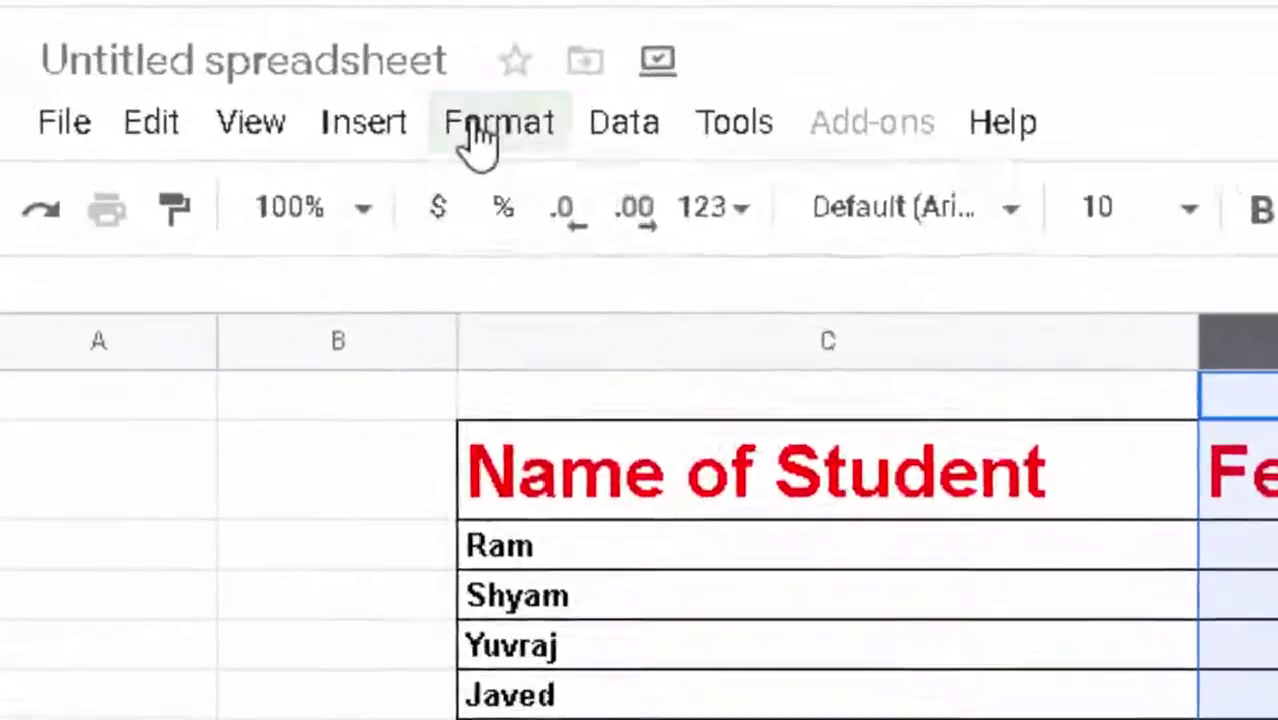
left_click(270, 72)
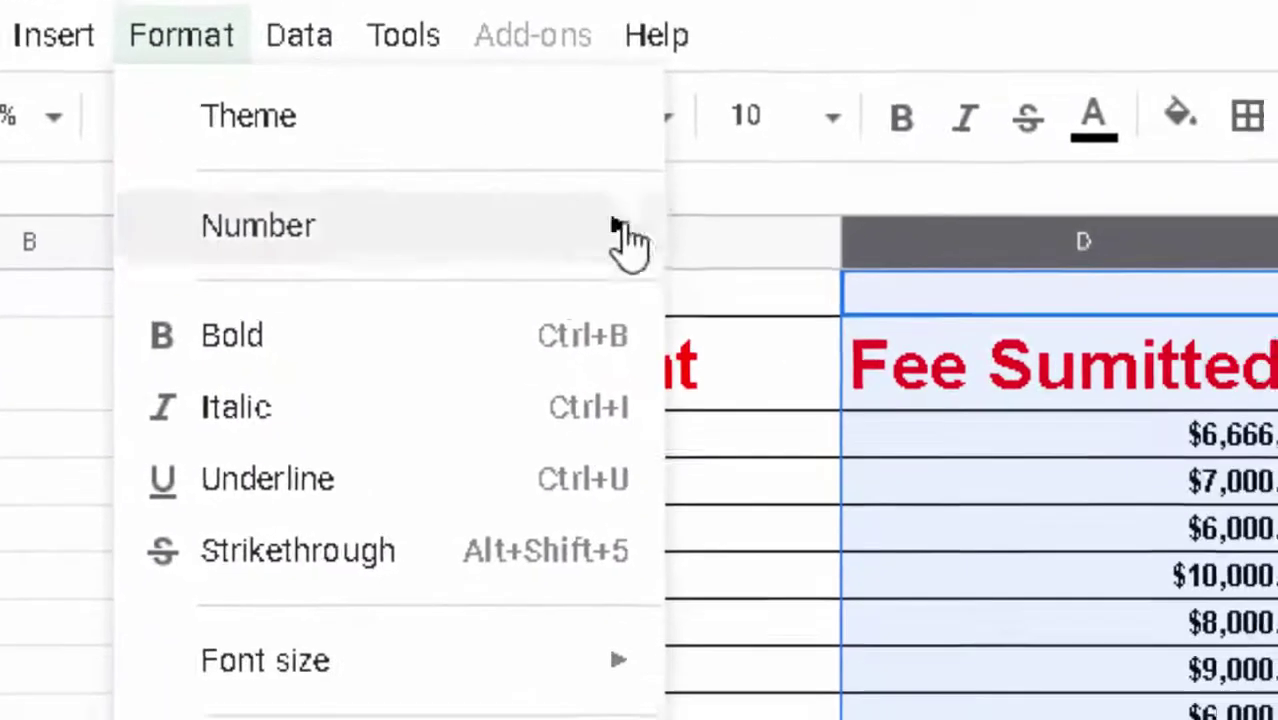
mouse_move(627, 240)
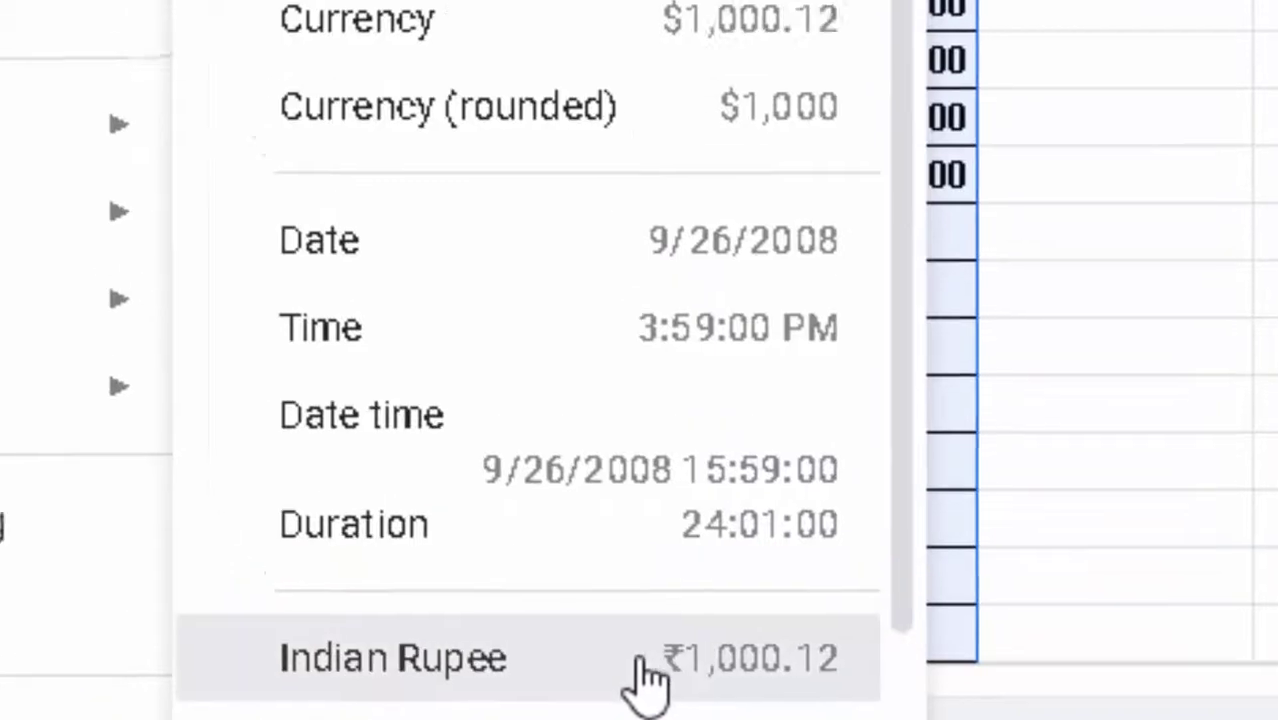
left_click(633, 632)
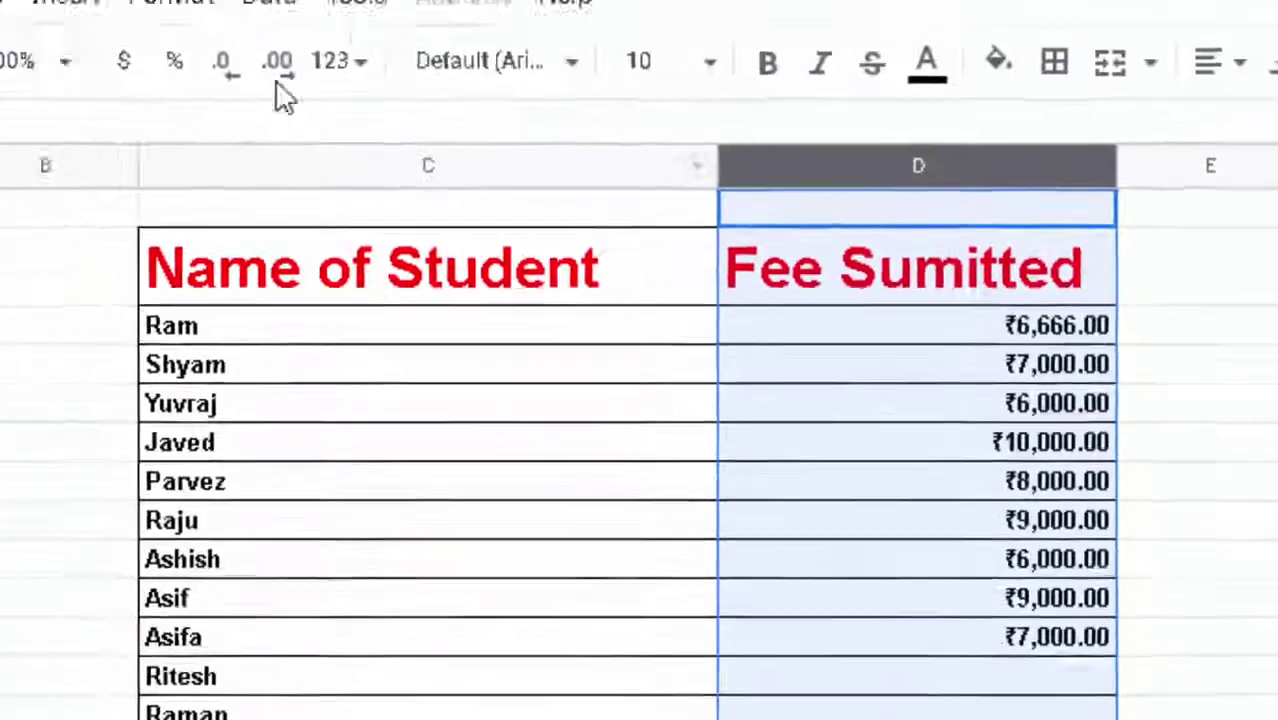
Apply Currency (rounded) to column D so fees show without decimals, like $6,666.
left_click(300, 86)
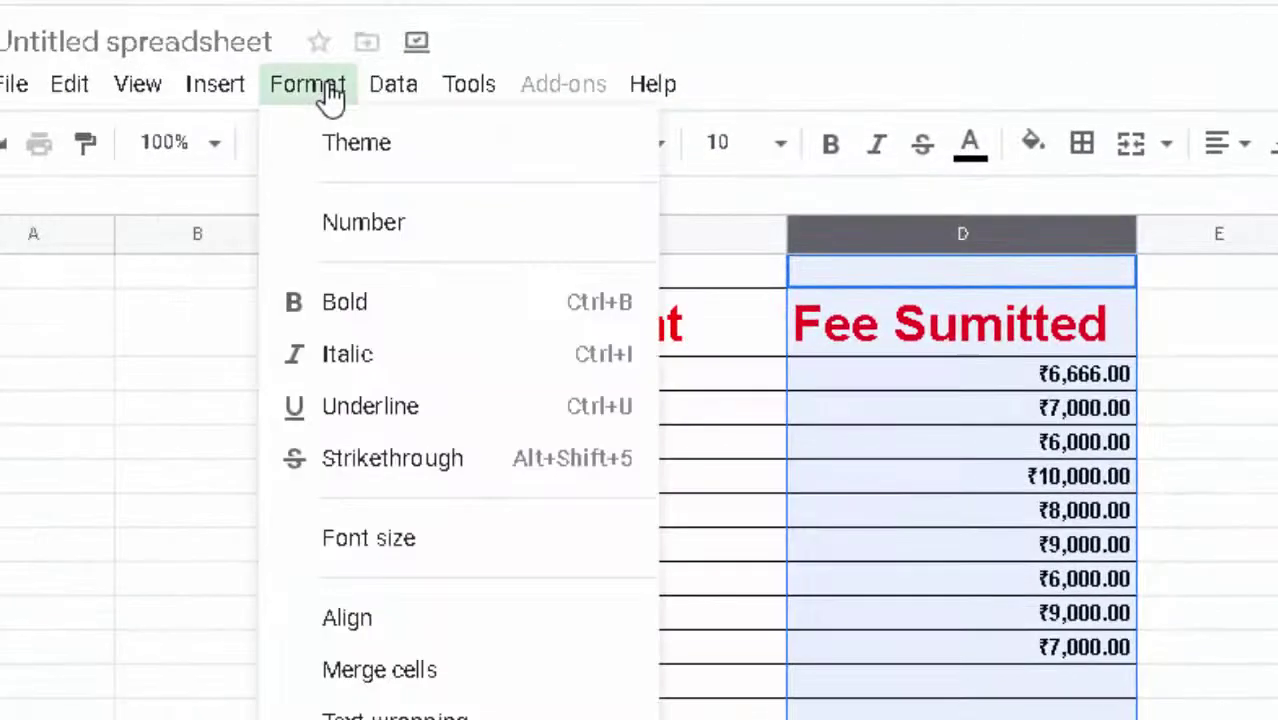
mouse_move(398, 228)
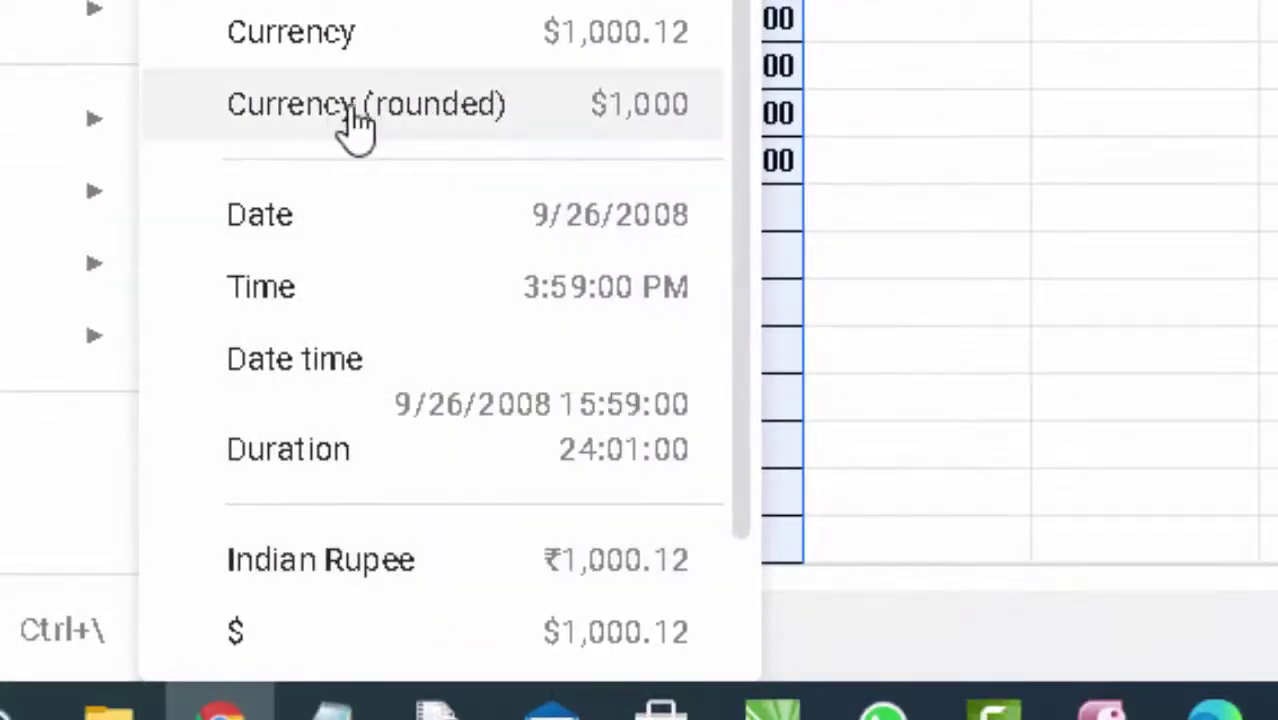
left_click(476, 118)
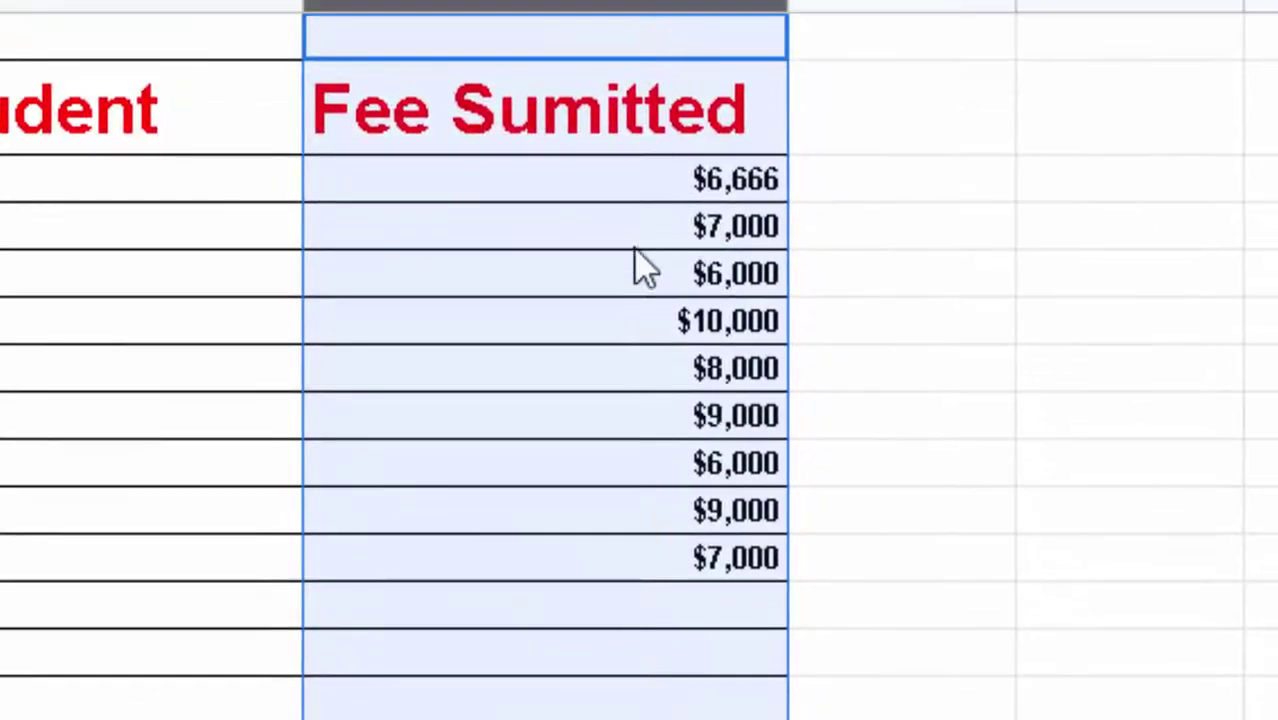